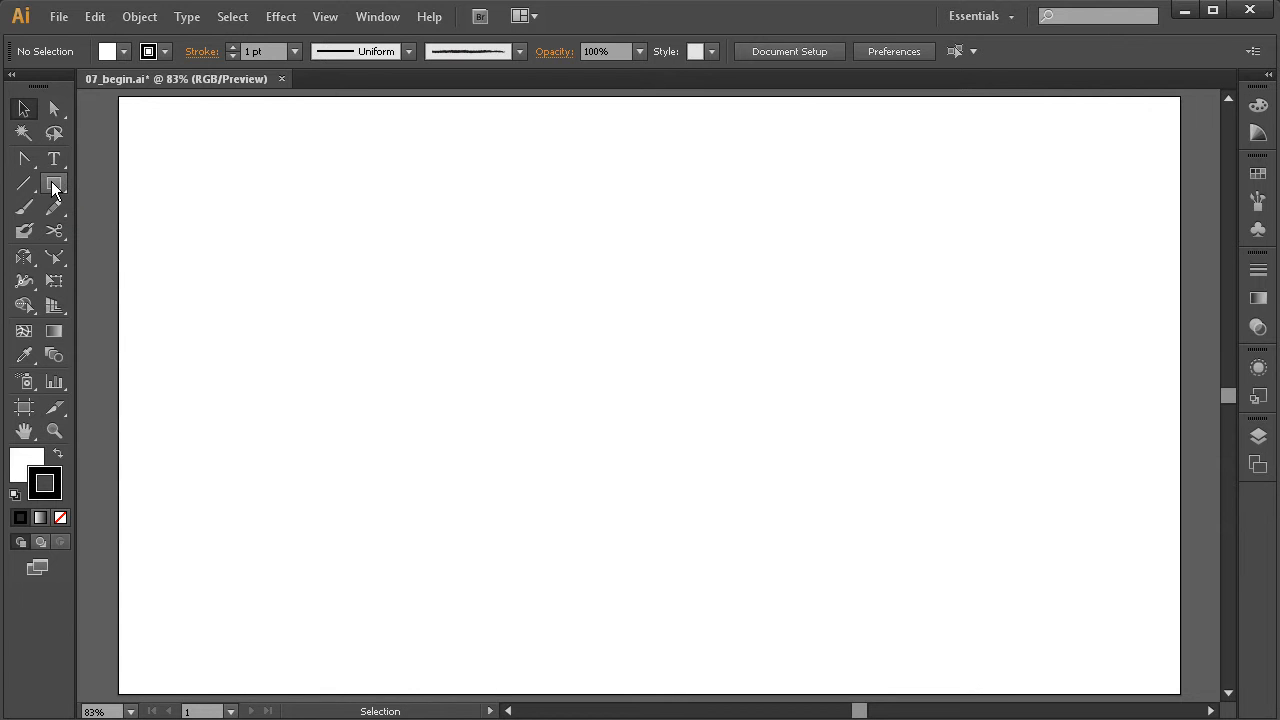
Draw a tall rectangle in the upper-left area of the artboard with the Rectangle tool and deselect it.
left_click(55, 192)
left_click(55, 192)
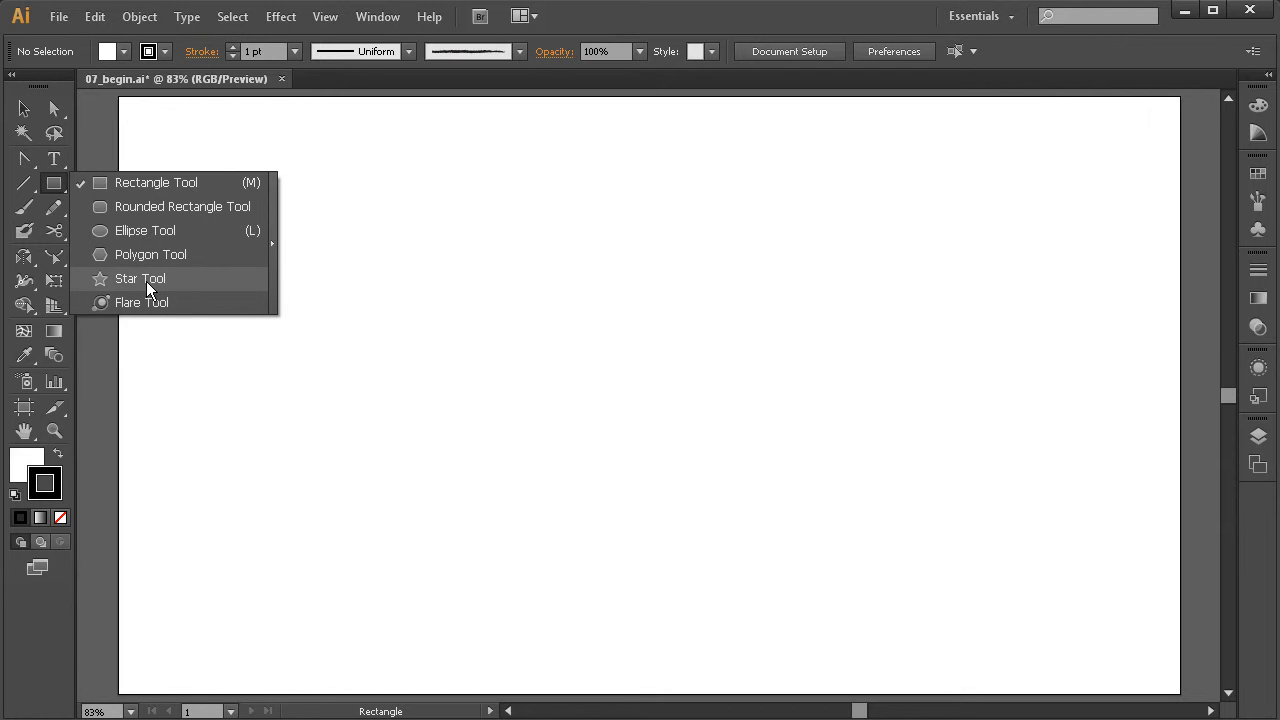
left_click(156, 184)
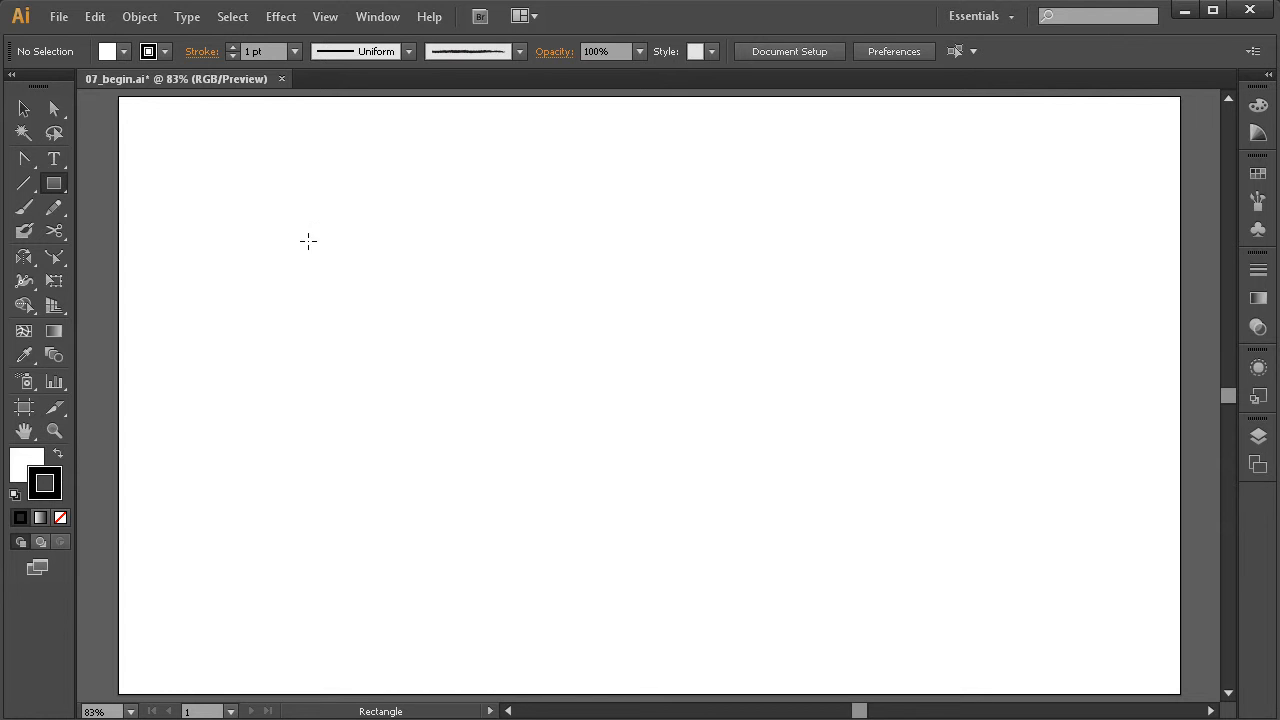
left_click_drag(305, 229, 424, 390)
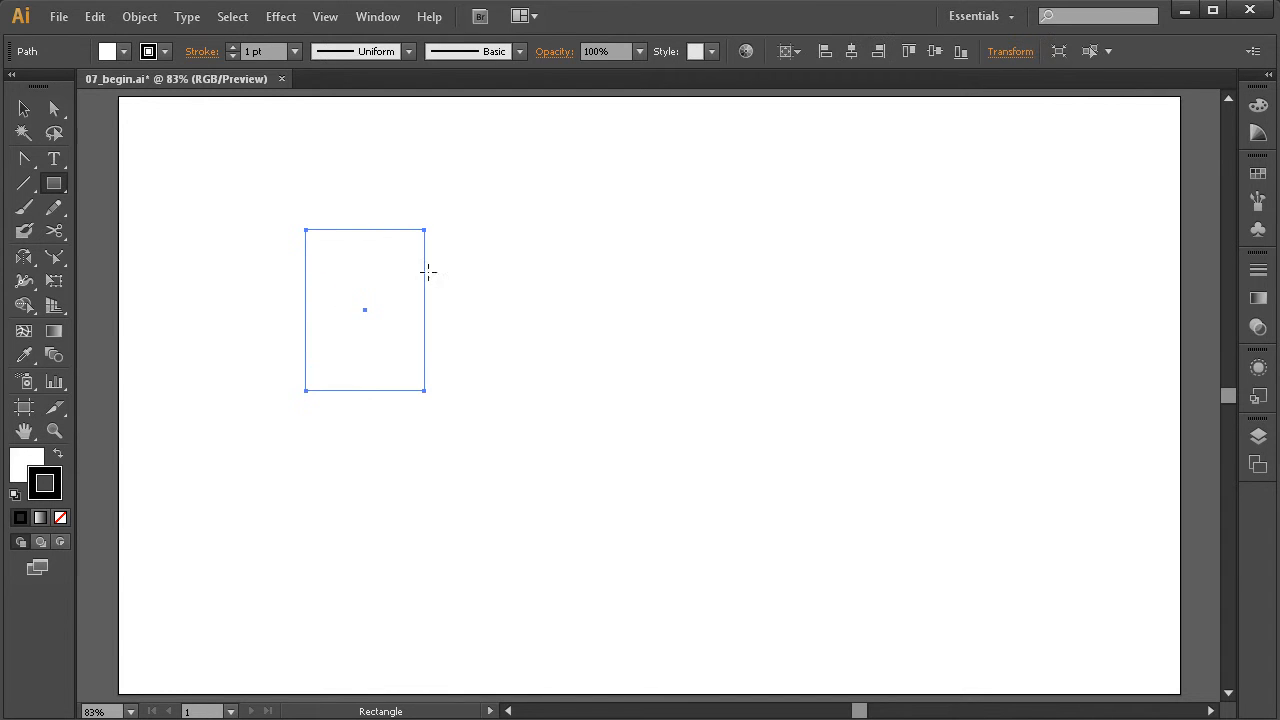
key("ctrl")
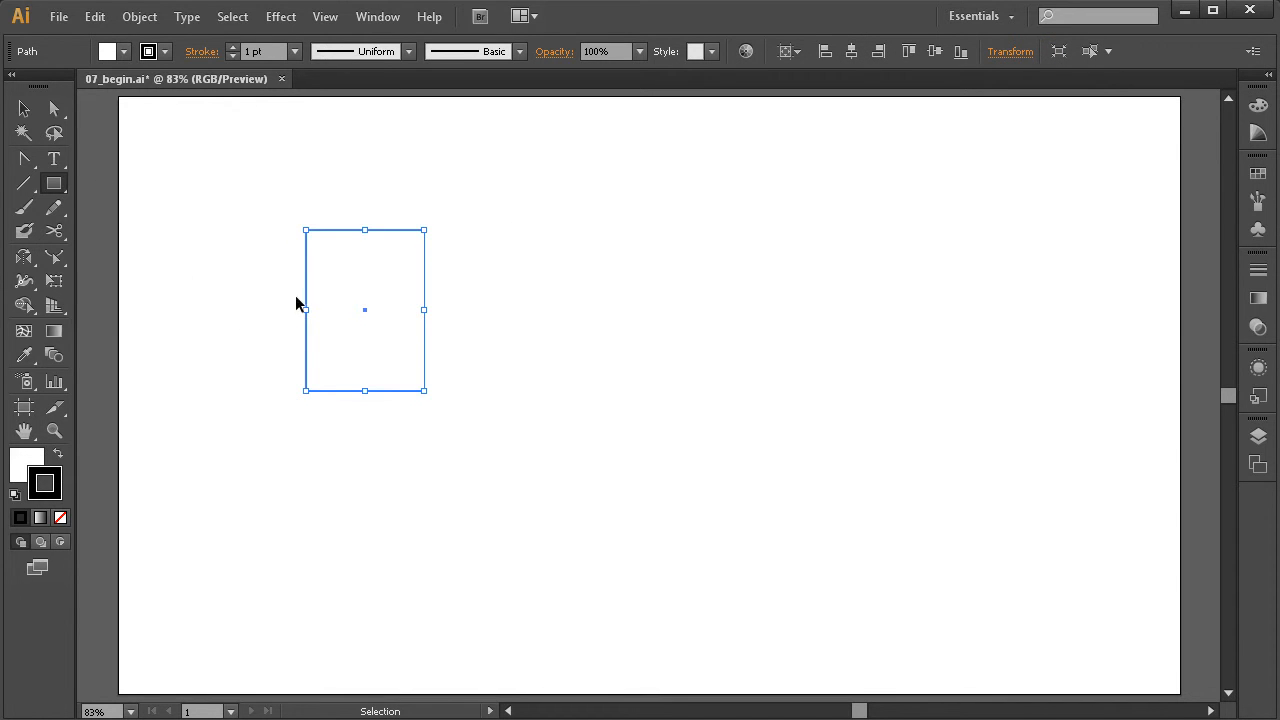
left_click(555, 305, "ctrl")
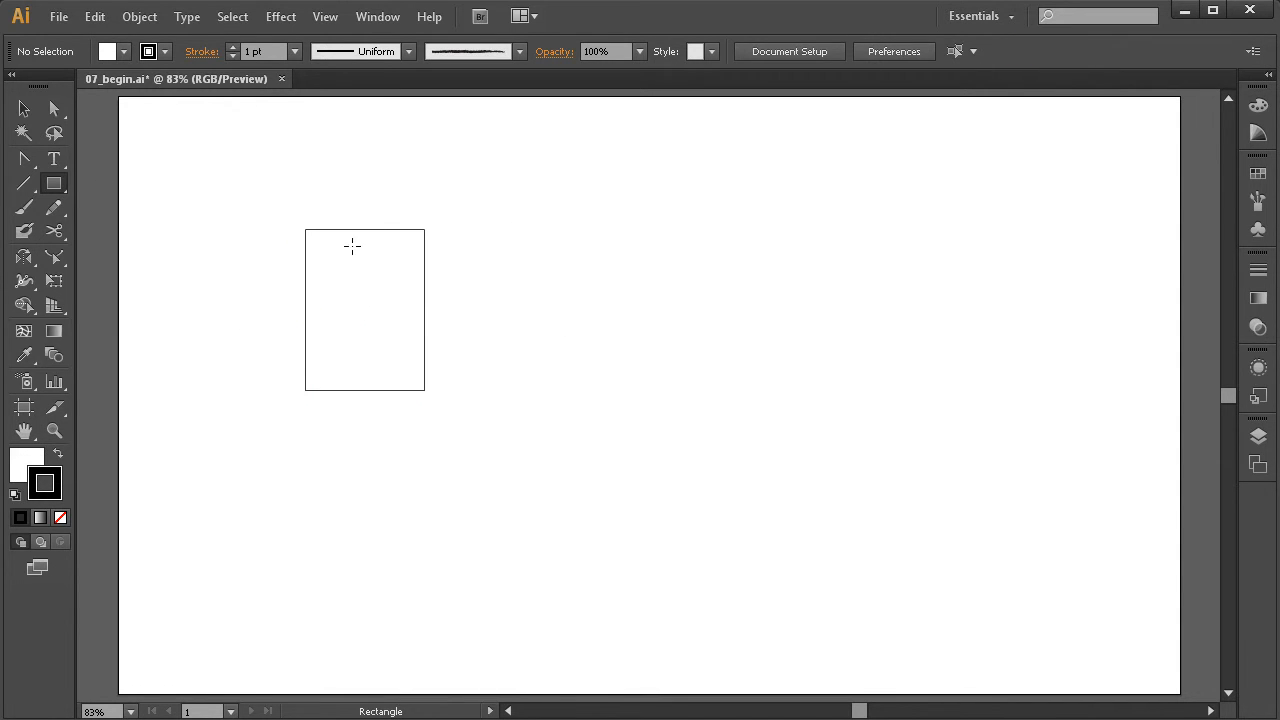
key("ctrl")
Draw a perfect square beside the tall rectangle, slightly narrower than the rectangle.
left_click(47, 480)
left_click_drag(505, 272, 605, 372)
key("space")
left_click_drag(581, 421, 539, 411)
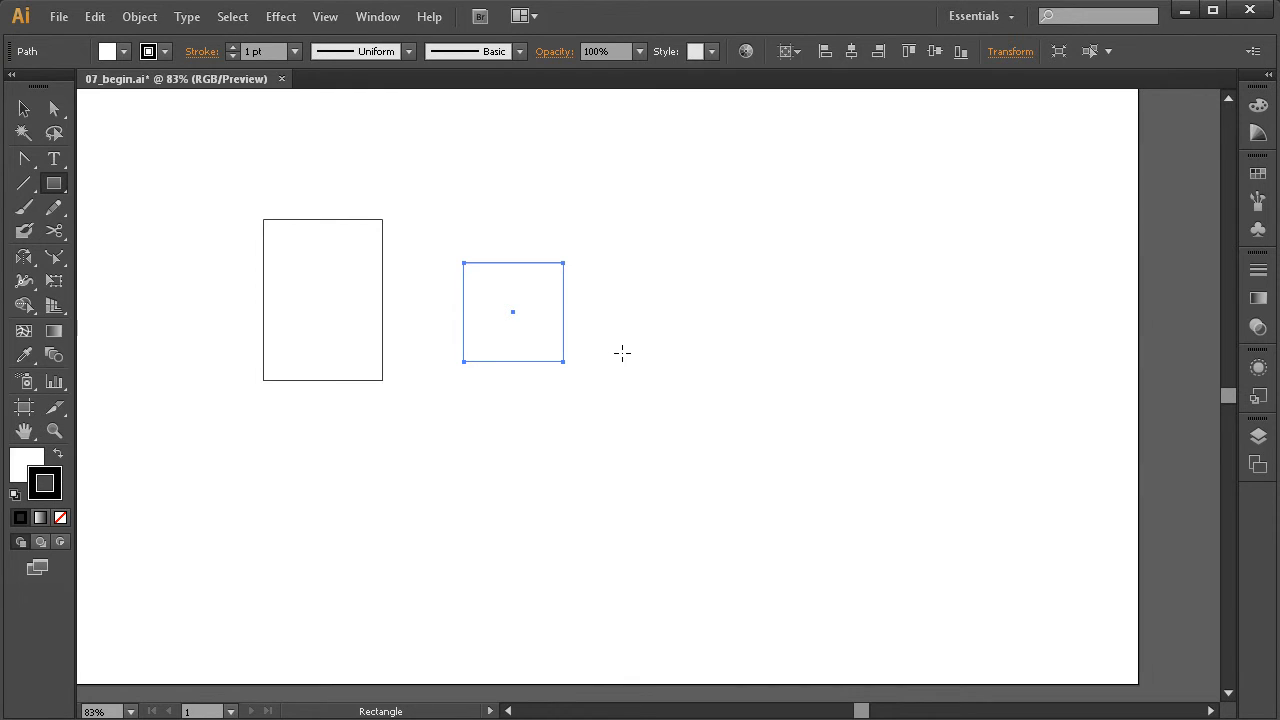
Draw a small square outward from its centre, a small upright rectangle, and a large square overlapping the tall rectangle's lower-left corner, leaving nothing selected.
mouse_move(654, 300)
left_mouse_down()
mouse_move(699, 342)
mouse_move(669, 317)
mouse_move(689, 334)
left_mouse_up()
left_click_drag(732, 184, 791, 253)
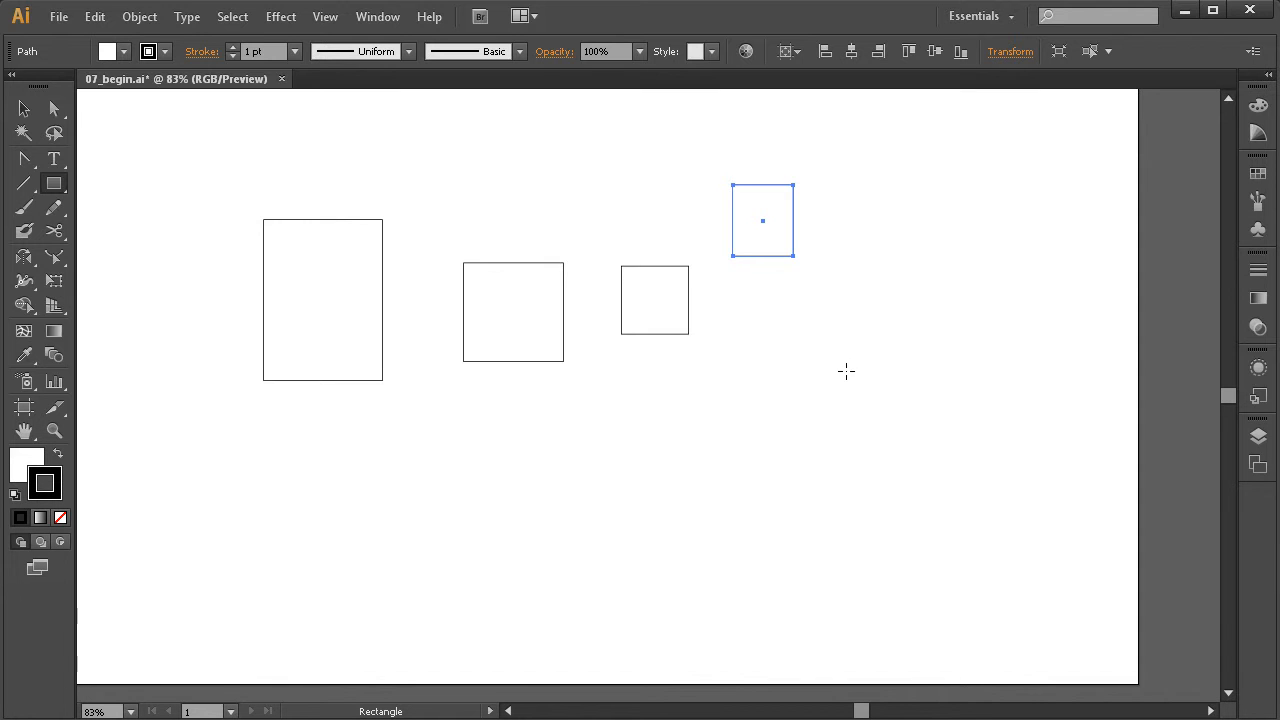
mouse_move(871, 303)
left_mouse_down()
mouse_move(898, 352)
mouse_move(897, 340)
mouse_move(916, 356)
mouse_move(891, 326)
mouse_move(926, 357)
mouse_move(911, 340)
mouse_move(926, 354)
mouse_move(837, 455)
mouse_move(694, 491)
mouse_move(566, 477)
mouse_move(457, 500)
mouse_move(360, 449)
mouse_move(803, 309)
mouse_move(891, 300)
mouse_move(886, 369)
mouse_move(855, 396)
mouse_move(269, 457)
mouse_move(206, 446)
mouse_move(281, 510)
left_mouse_up()
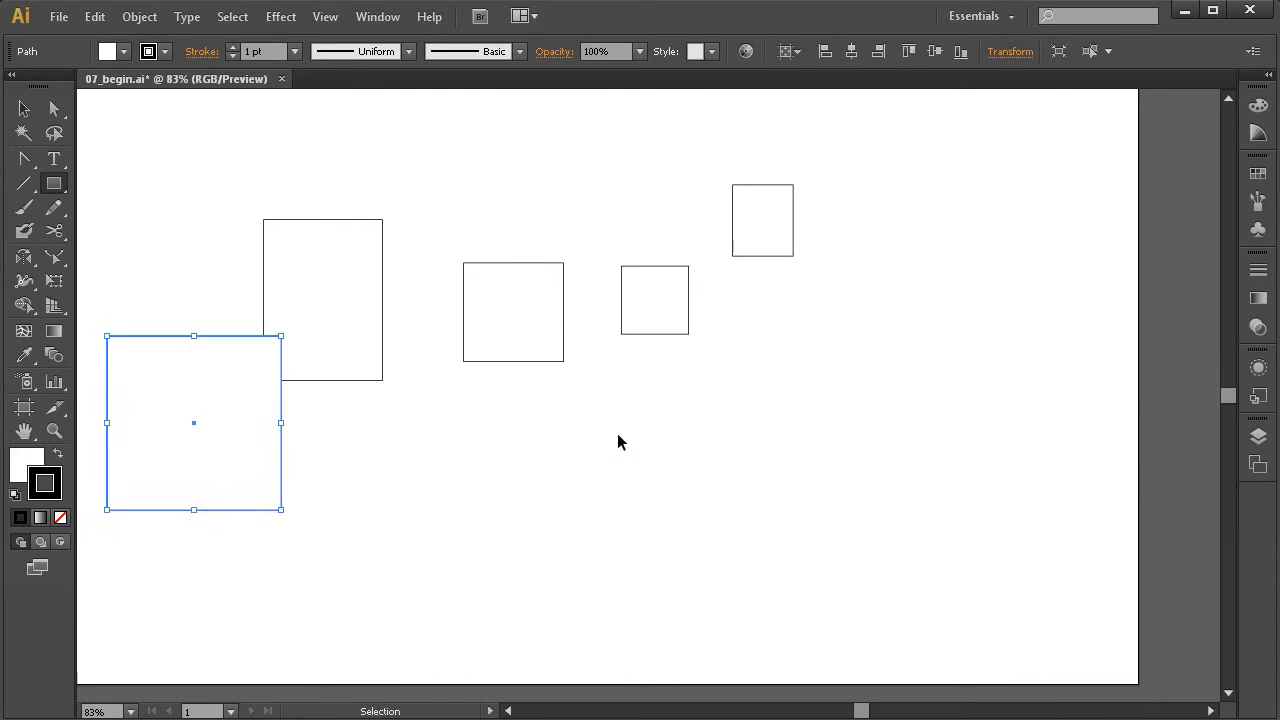
key("ctrl+shift+a")
Rearrange the shapes without overlap: large square below the tall rectangle, the other three around its right side.
mouse_move(441, 466)
left_mouse_down()
mouse_move(483, 471)
mouse_move(428, 475)
left_mouse_up()
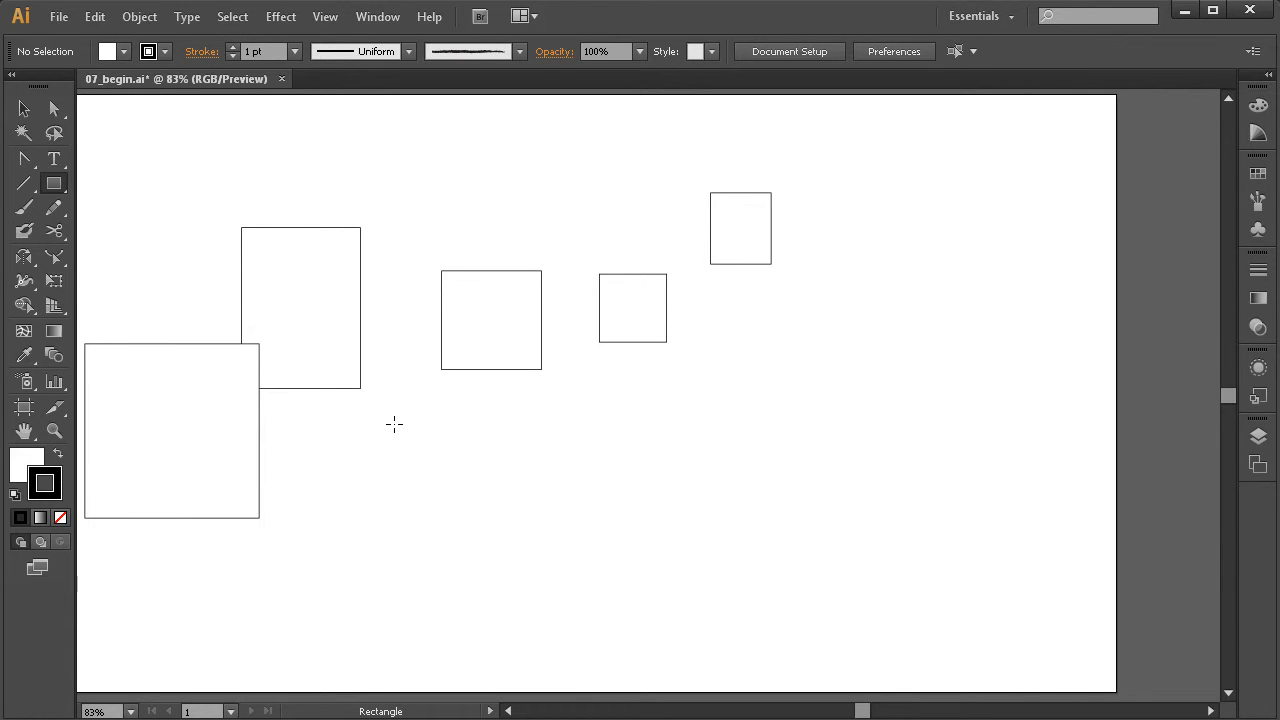
key("ctrl")
left_click_drag(189, 420, 342, 411)
left_click_drag(467, 358, 511, 445)
left_click_drag(354, 405, 341, 466)
left_click_drag(629, 317, 514, 280)
left_click_drag(729, 240, 416, 205)
left_click_drag(349, 455, 362, 478)
Create an exact 50 px by 50 px square and place it to the right of the other shapes.
key("m")
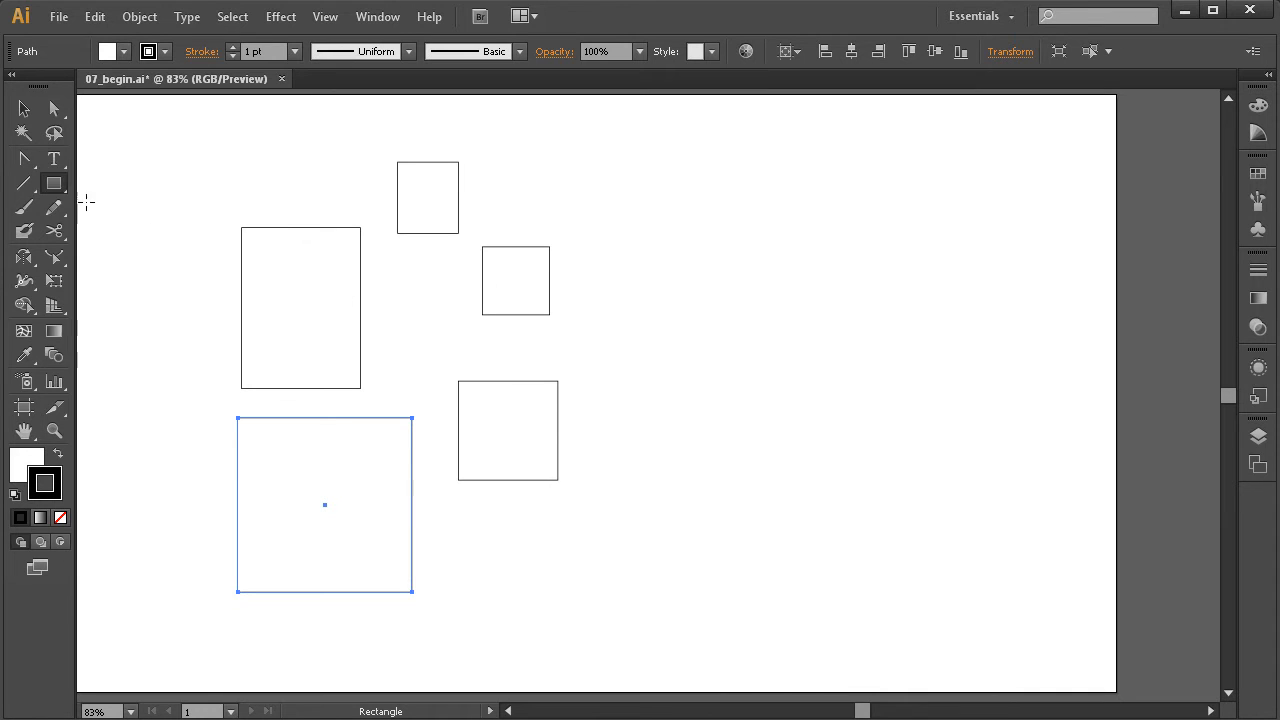
mouse_move(54, 183)
left_mouse_down()
mouse_move(118, 190)
mouse_move(160, 215)
mouse_move(166, 183)
mouse_move(56, 187)
left_mouse_up()
left_click(683, 411)
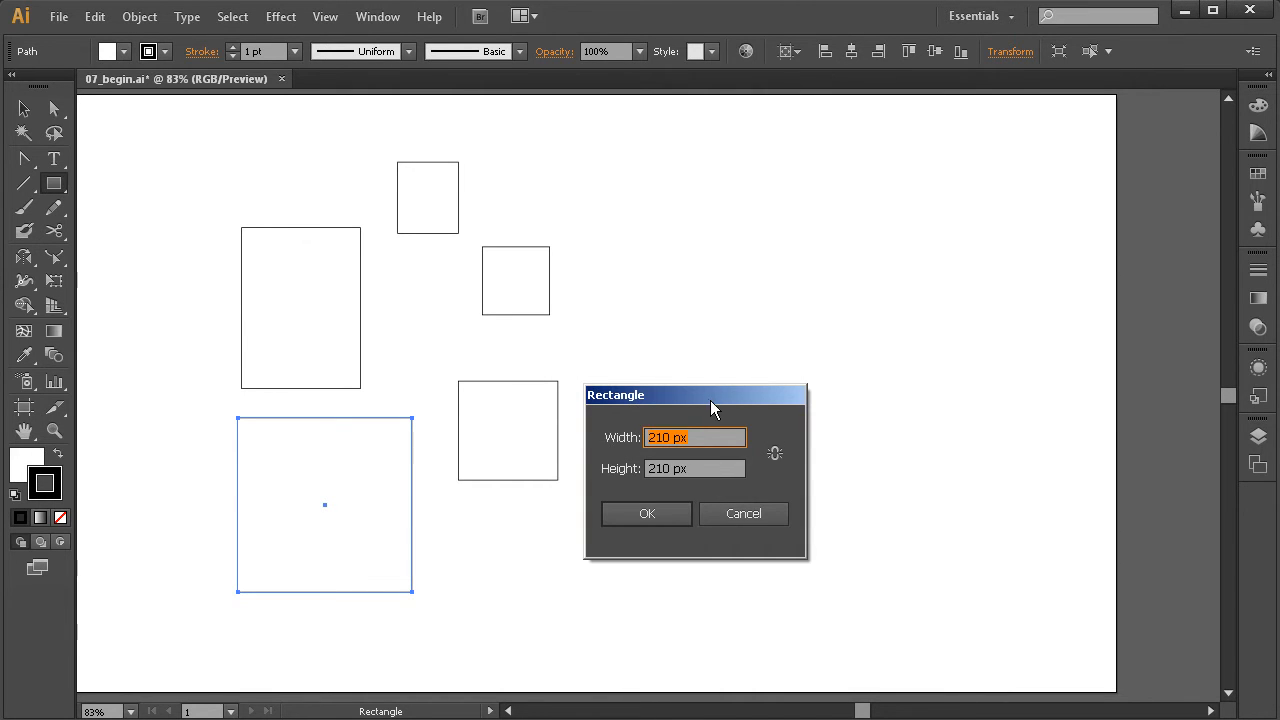
left_click_drag(712, 394, 764, 288)
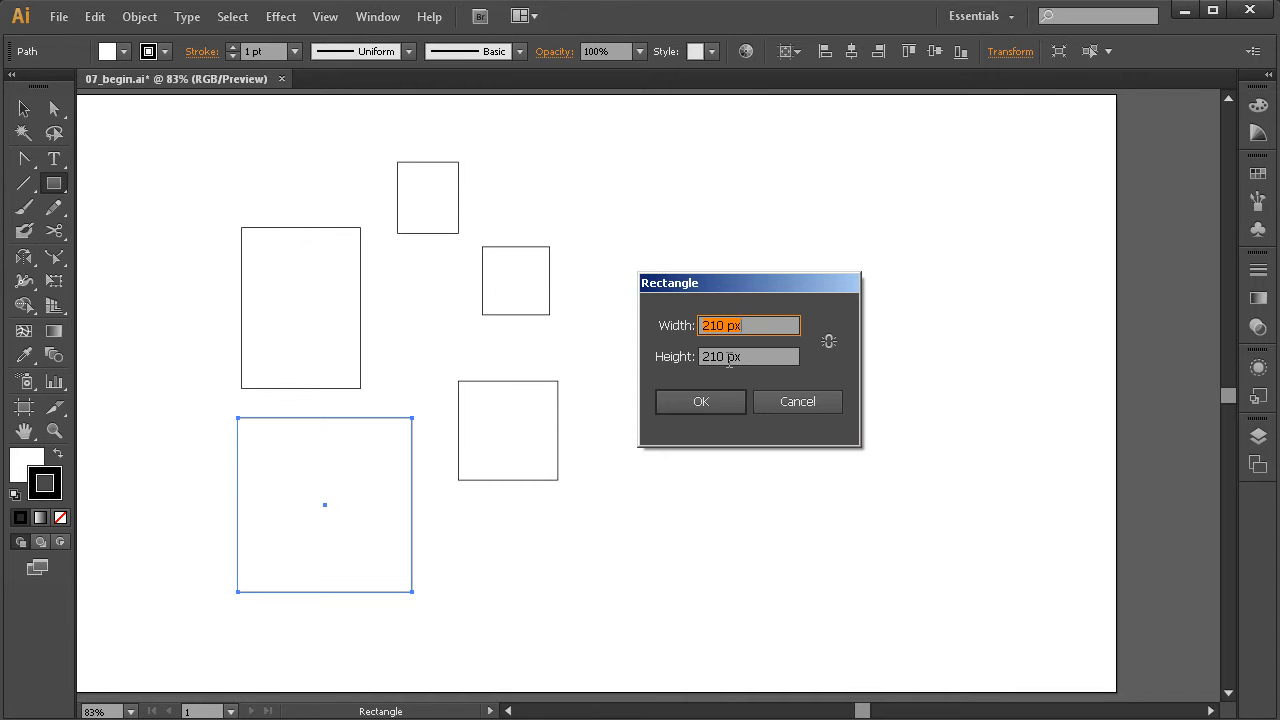
type("50")
key("Tab")
type("50")
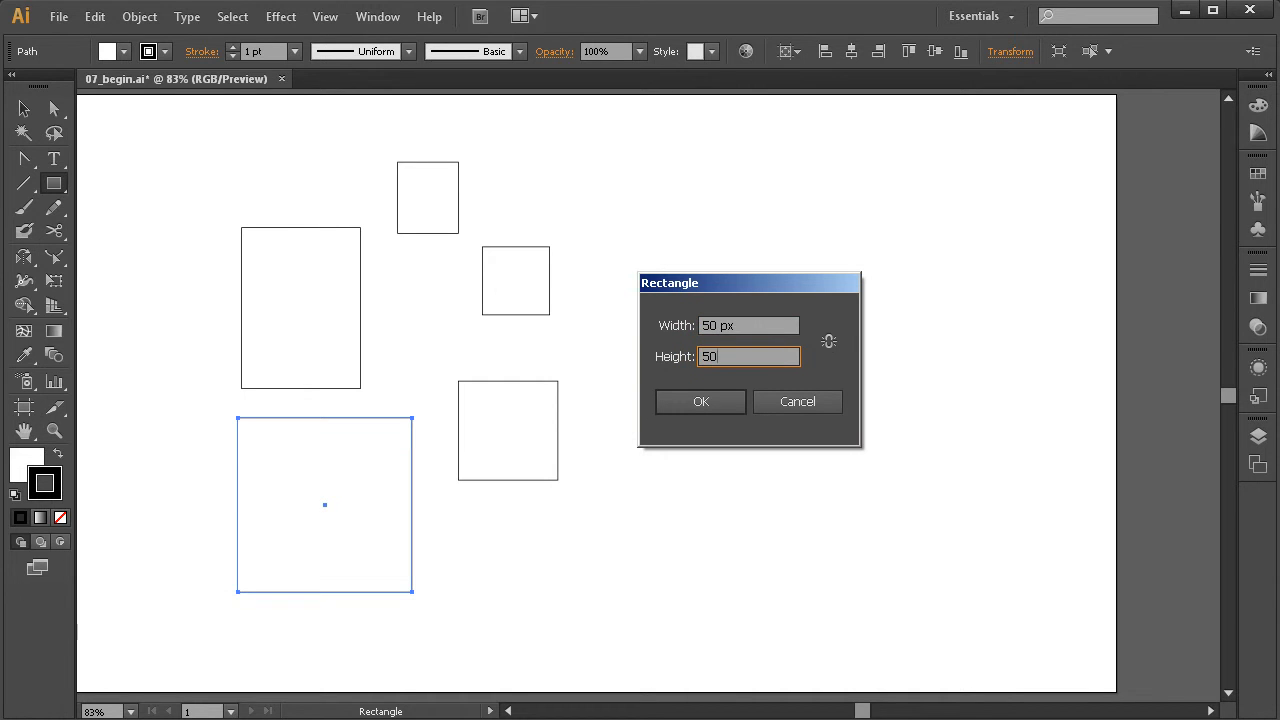
left_click(827, 348)
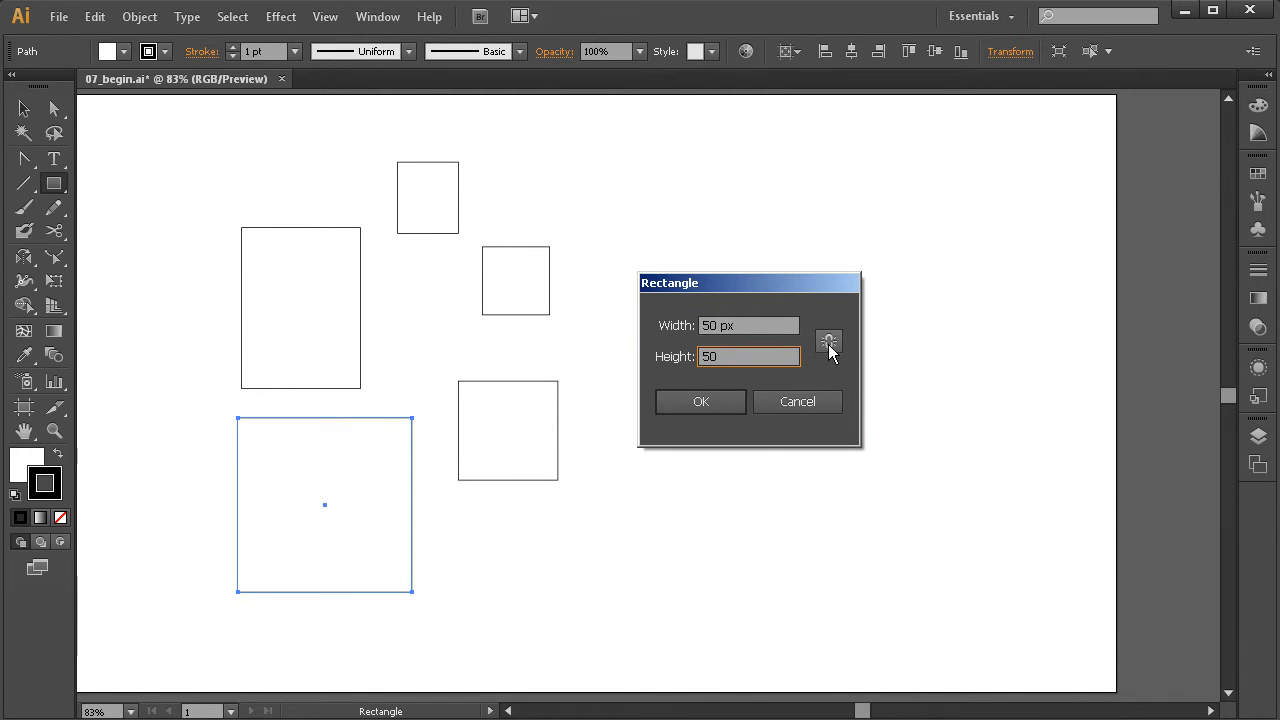
left_click(703, 402)
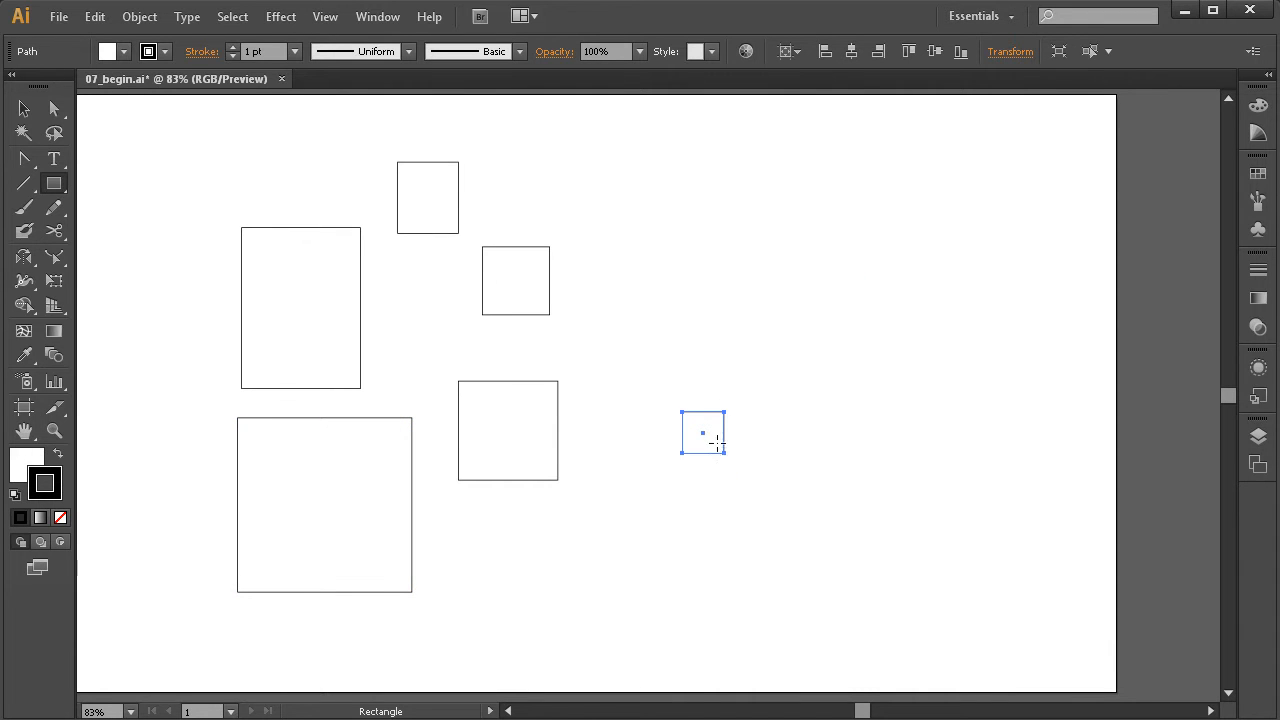
left_click_drag(718, 441, 651, 340)
left_click(690, 380, "ctrl")
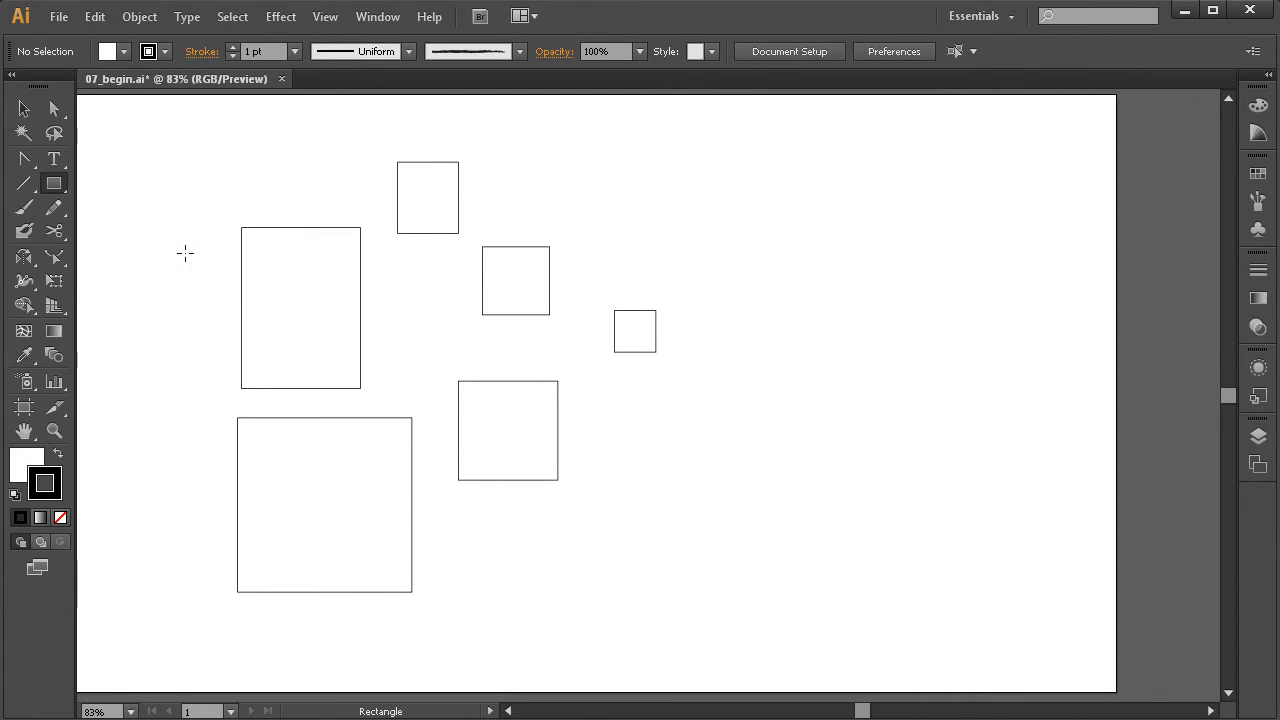
Draw two small and one larger rounded square in the upper-right area with the Rounded Rectangle tool.
left_click(54, 183)
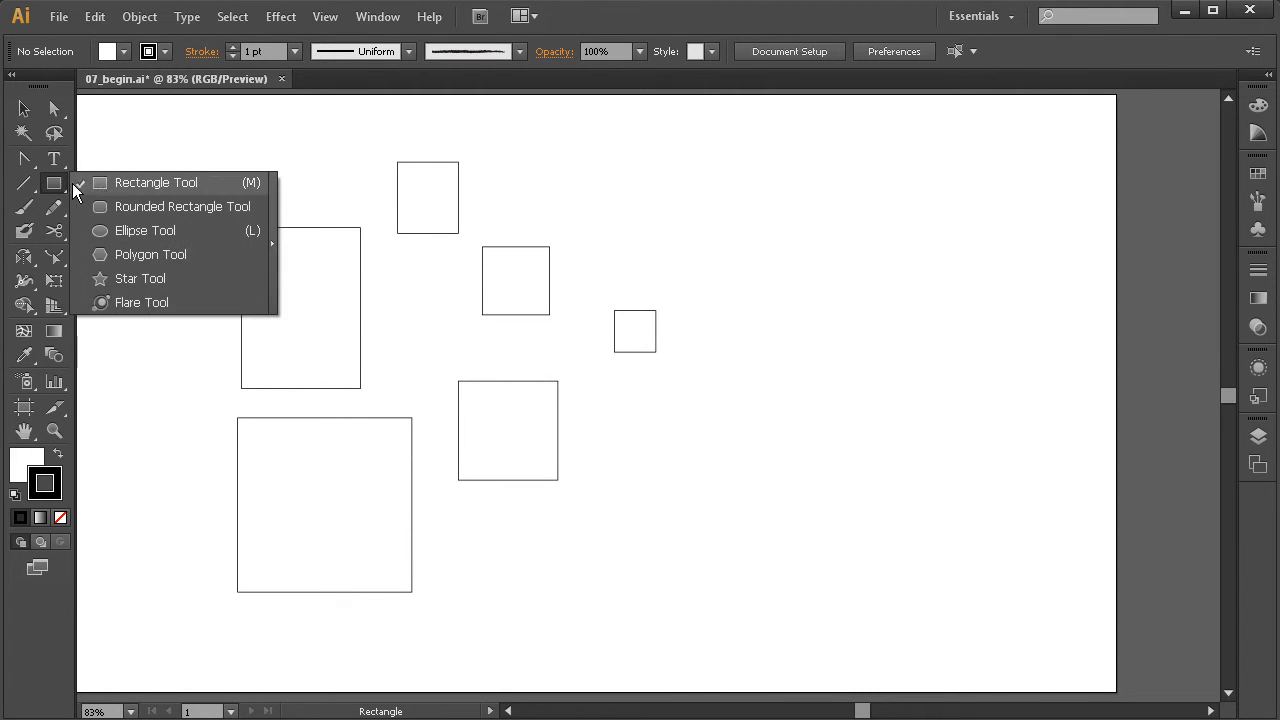
left_click(133, 209)
mouse_move(725, 195)
left_mouse_down()
mouse_move(771, 249)
mouse_move(846, 278)
mouse_move(892, 322)
left_mouse_up()
left_click_drag(834, 182, 884, 217)
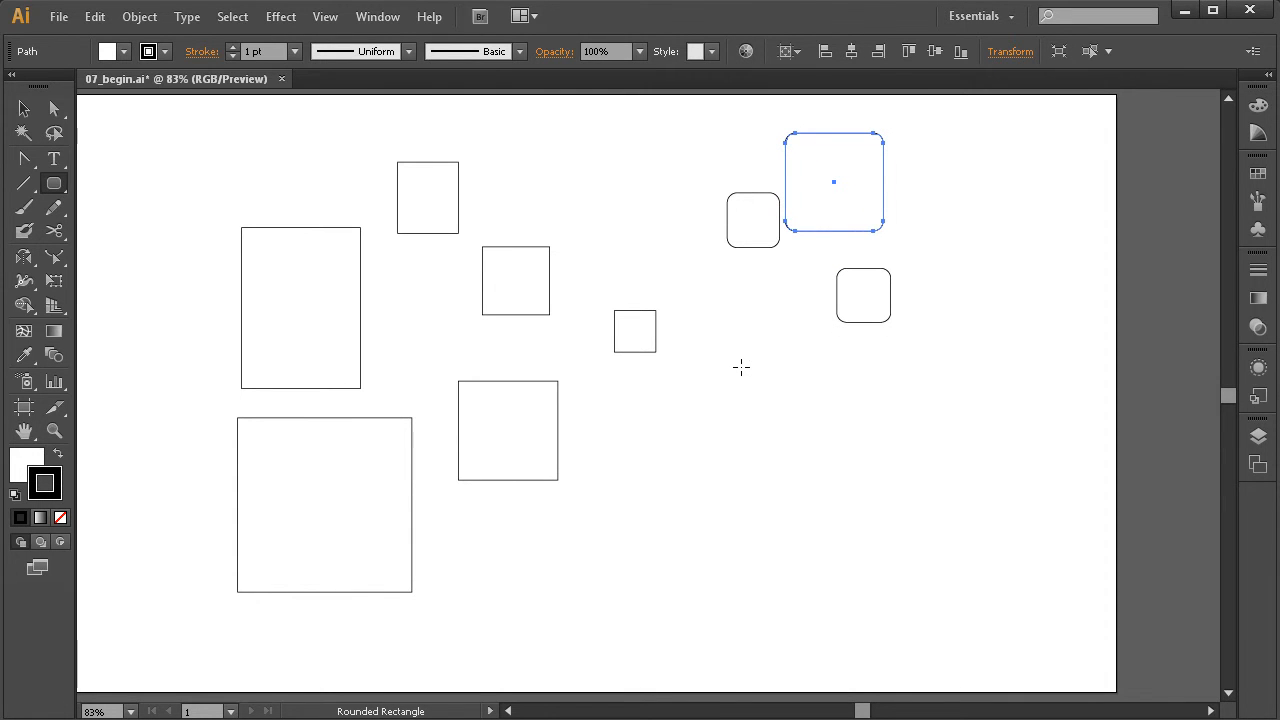
Examine the exact width, height and corner radius options for a rounded rectangle without creating one.
left_click(751, 452)
left_click_drag(534, 348, 661, 275)
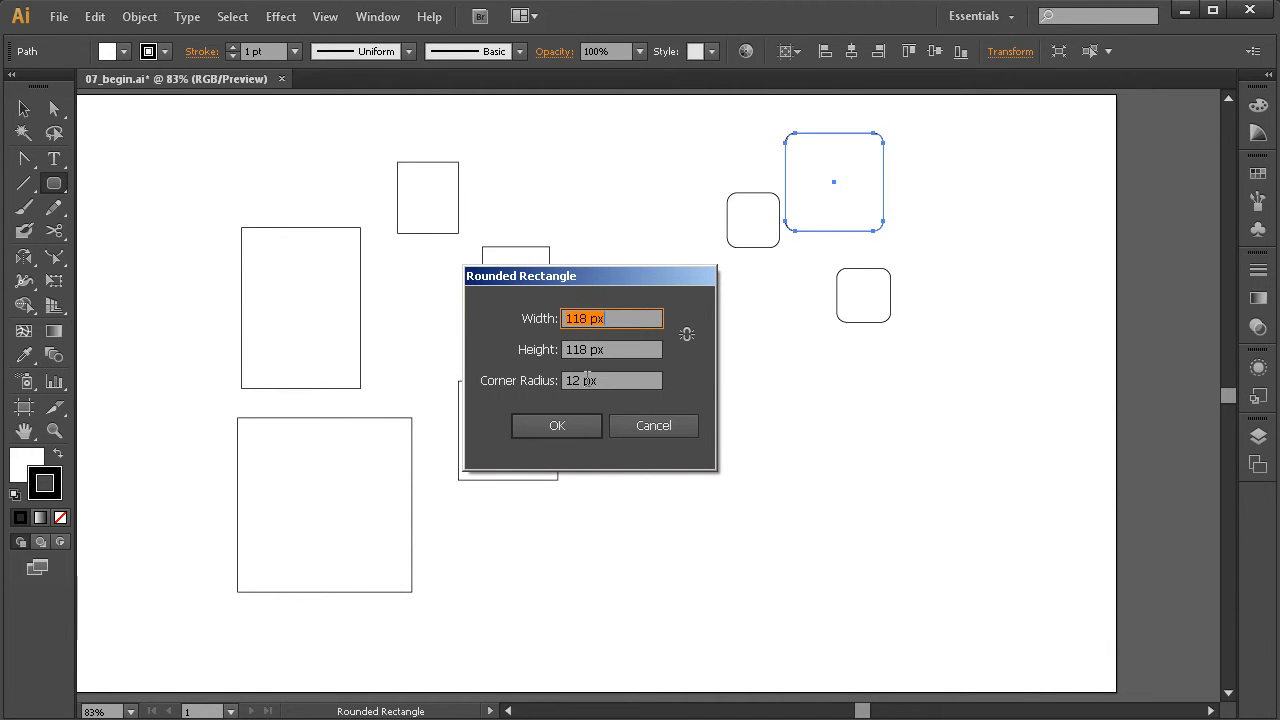
left_click(637, 428)
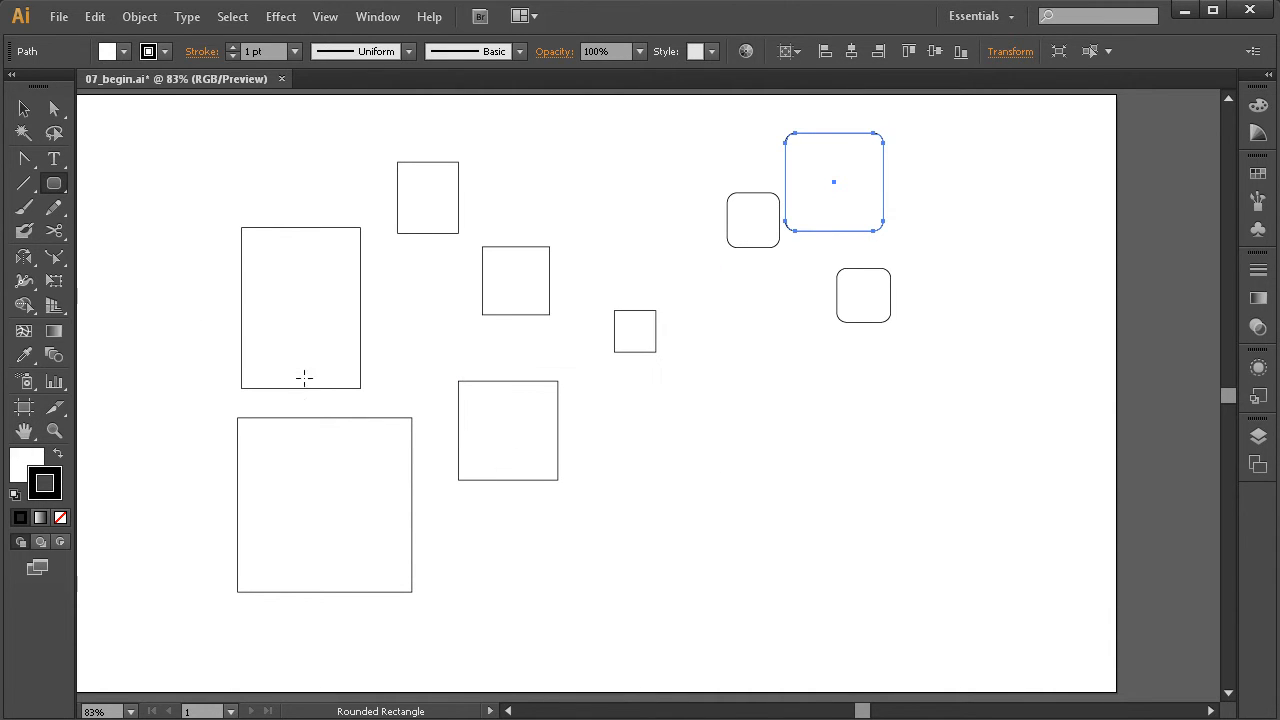
Reshape the 50 px square into an arrowhead by moving its individual anchor points with Direct Selection.
left_click(54, 184)
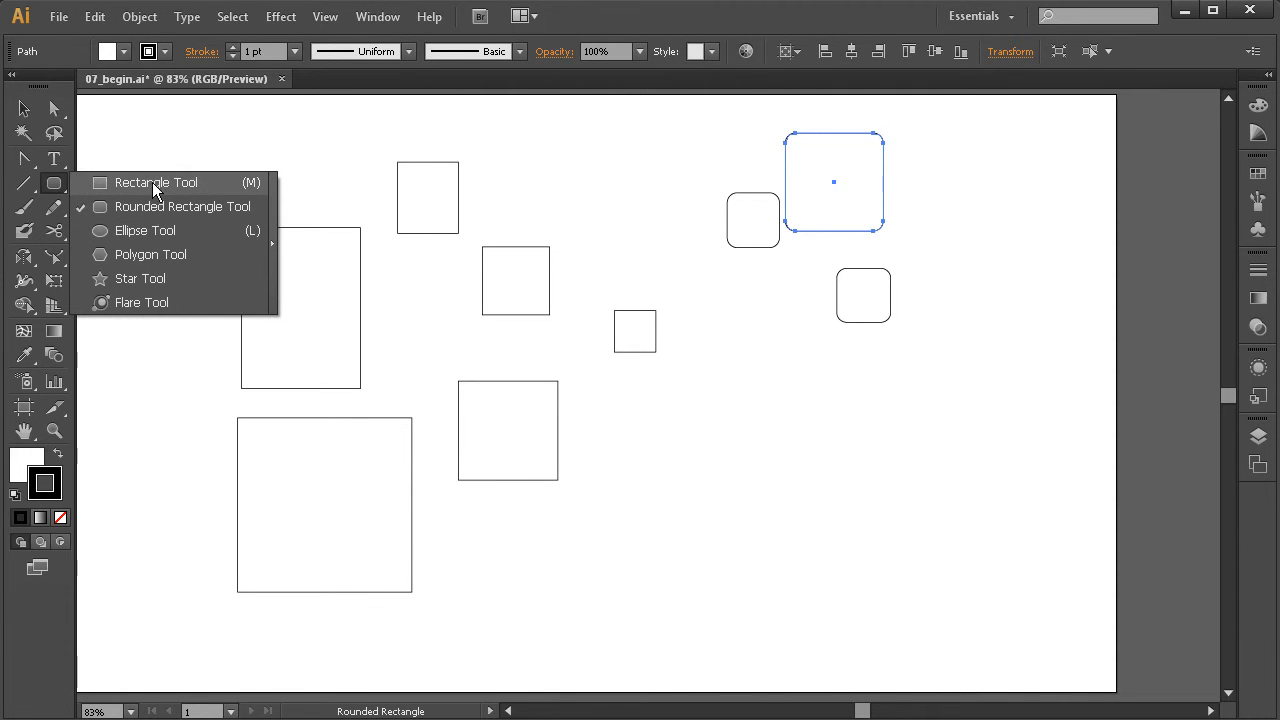
left_click(151, 232)
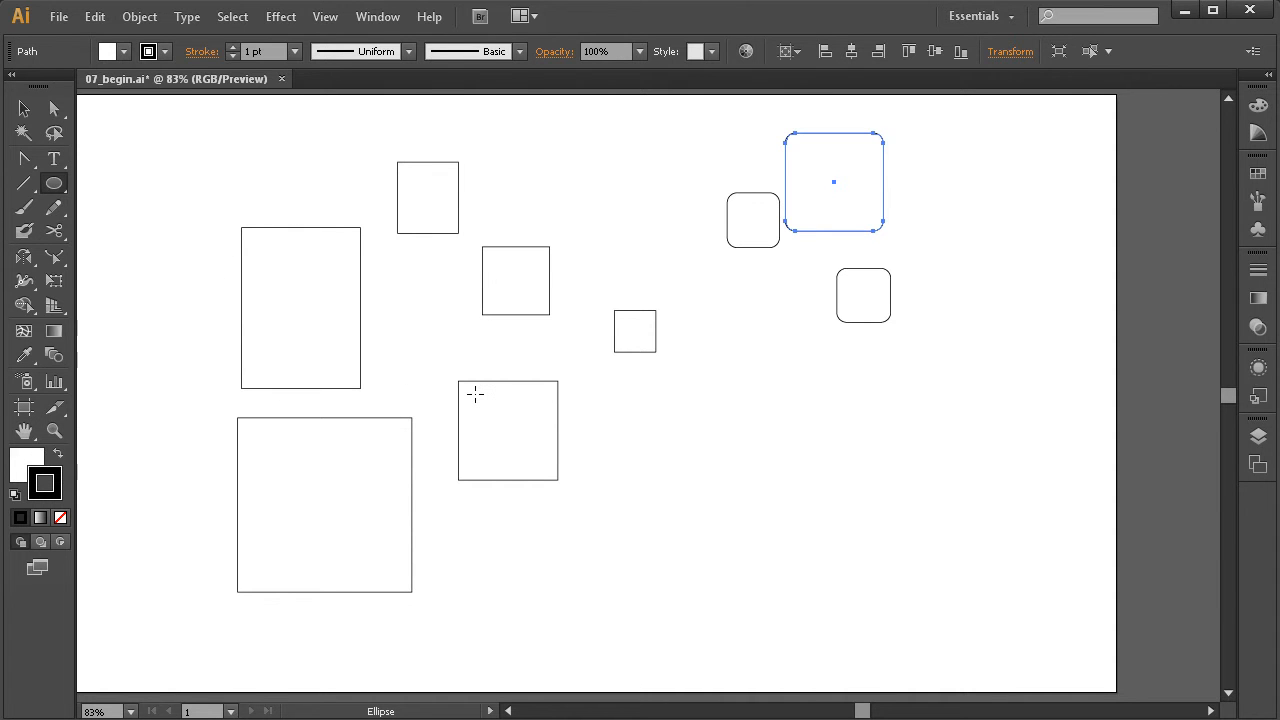
left_click(54, 108)
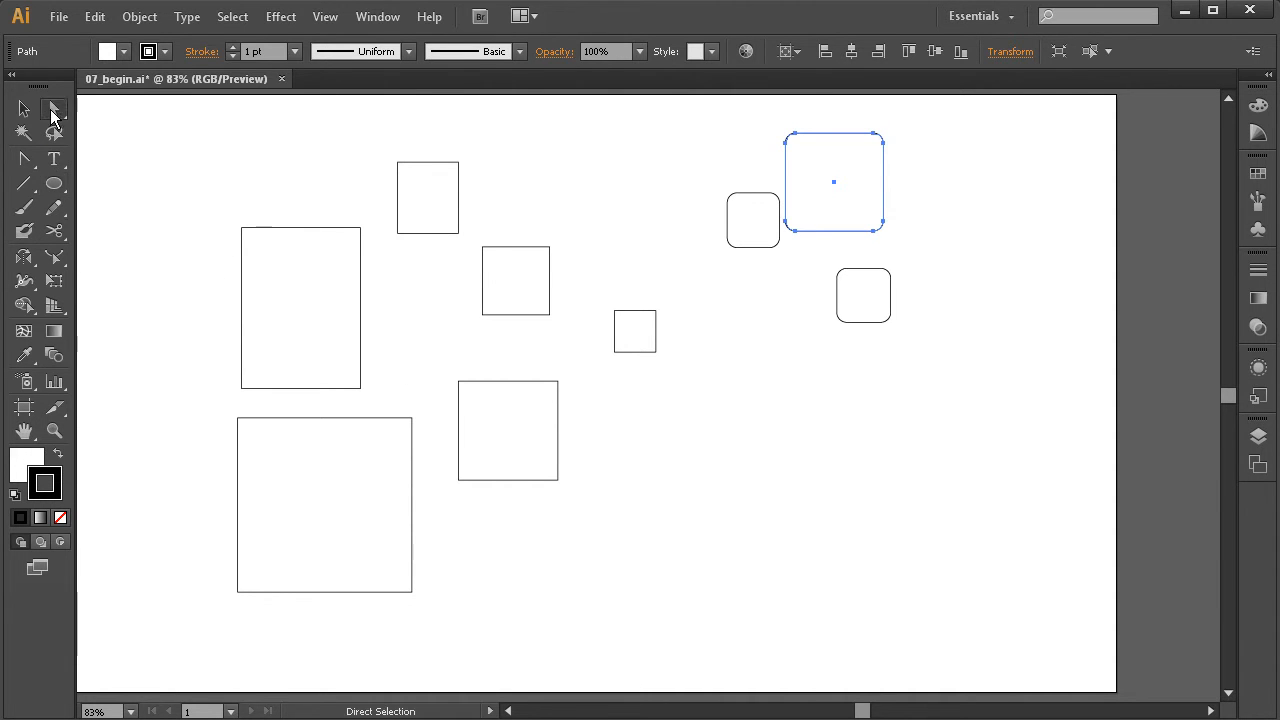
left_click(656, 352)
left_click_drag(656, 352, 663, 317)
left_click_drag(680, 371, 673, 372)
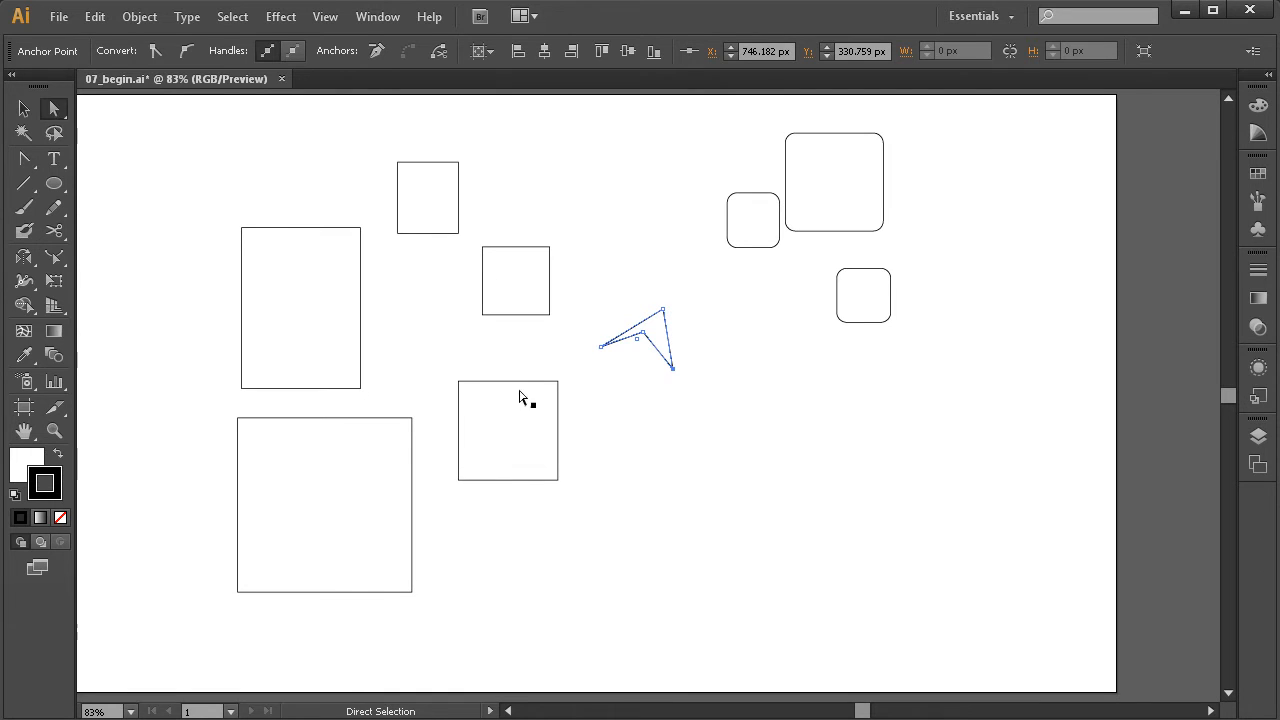
Curve the arrowhead's inner edge with the Convert Anchor Point tool and deselect the shape.
key("shift+c")
left_click_drag(674, 374, 657, 340)
left_click(676, 426)
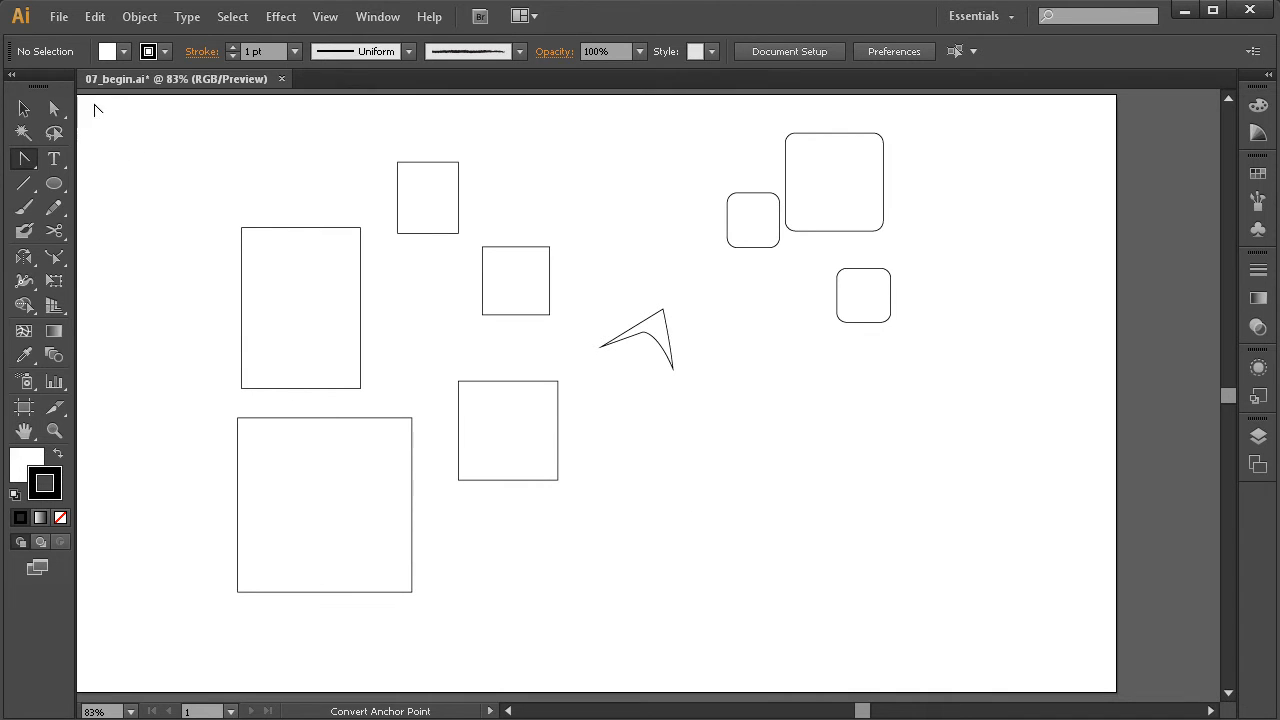
Delete every shape on the artboard, including the leftover piece of the partly selected rounded square.
left_click(53, 110)
left_click_drag(725, 377, 749, 381)
left_click_drag(790, 526, 800, 518)
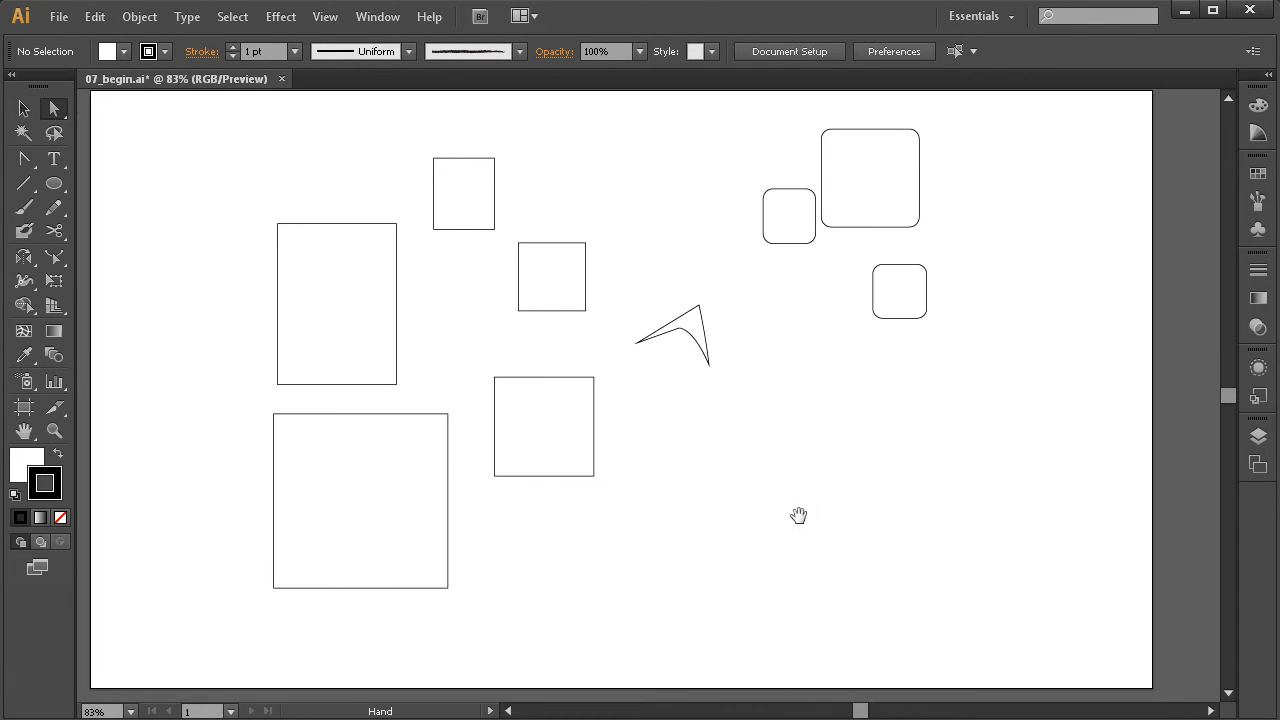
left_click_drag(1037, 142, 247, 600)
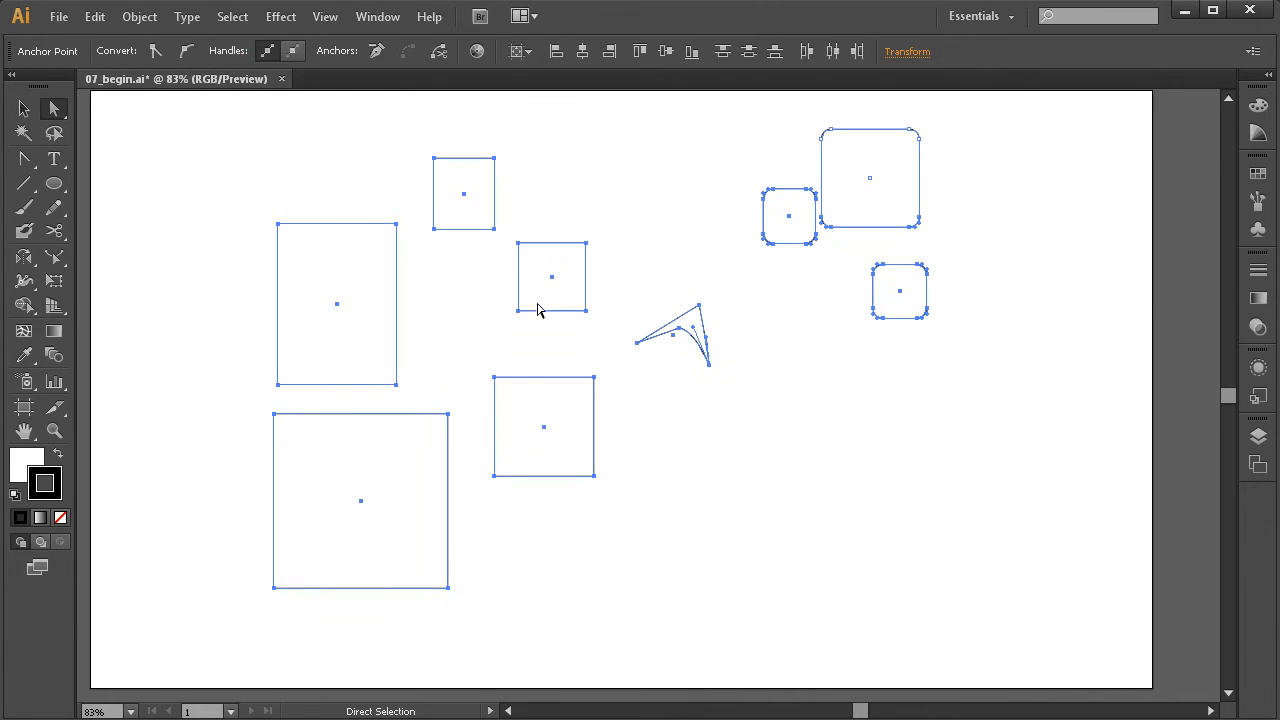
key("Delete")
left_click_drag(981, 124, 752, 184)
left_click(24, 108)
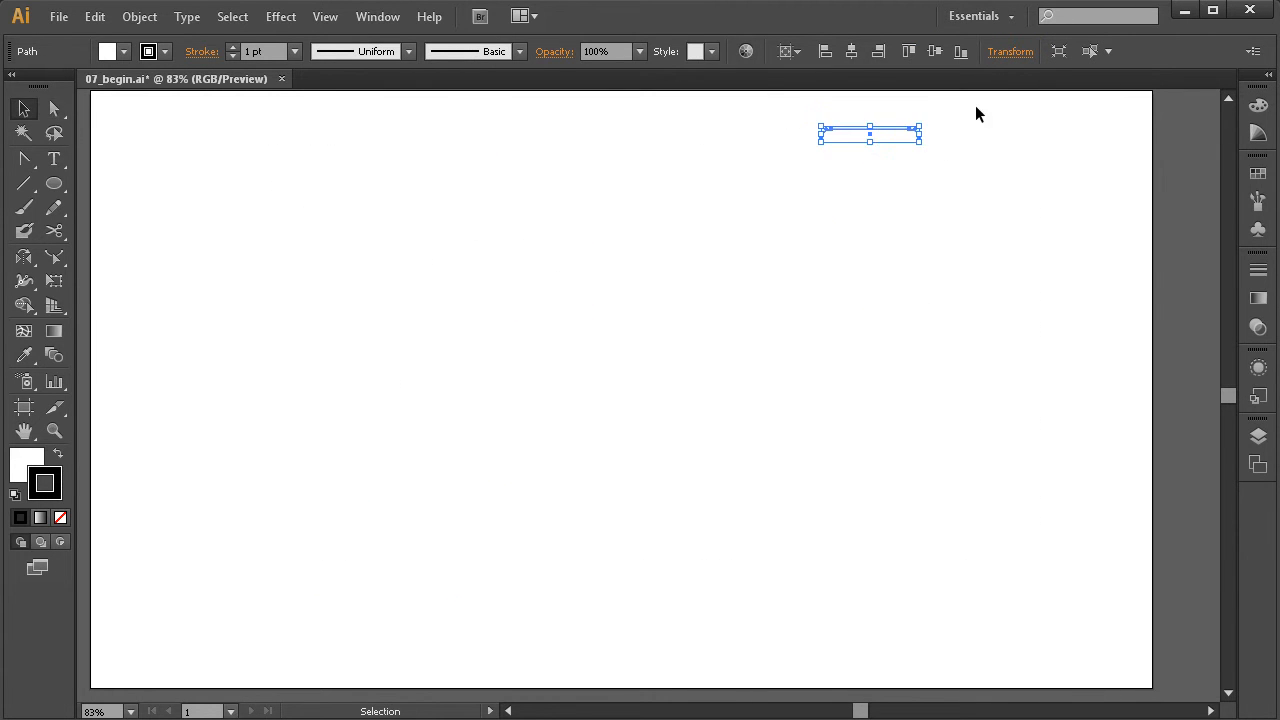
key("Delete")
Draw a freehand wavy, cloud-like open path across the artboard with the Pencil tool and deselect it.
left_click(53, 186)
left_click(150, 183)
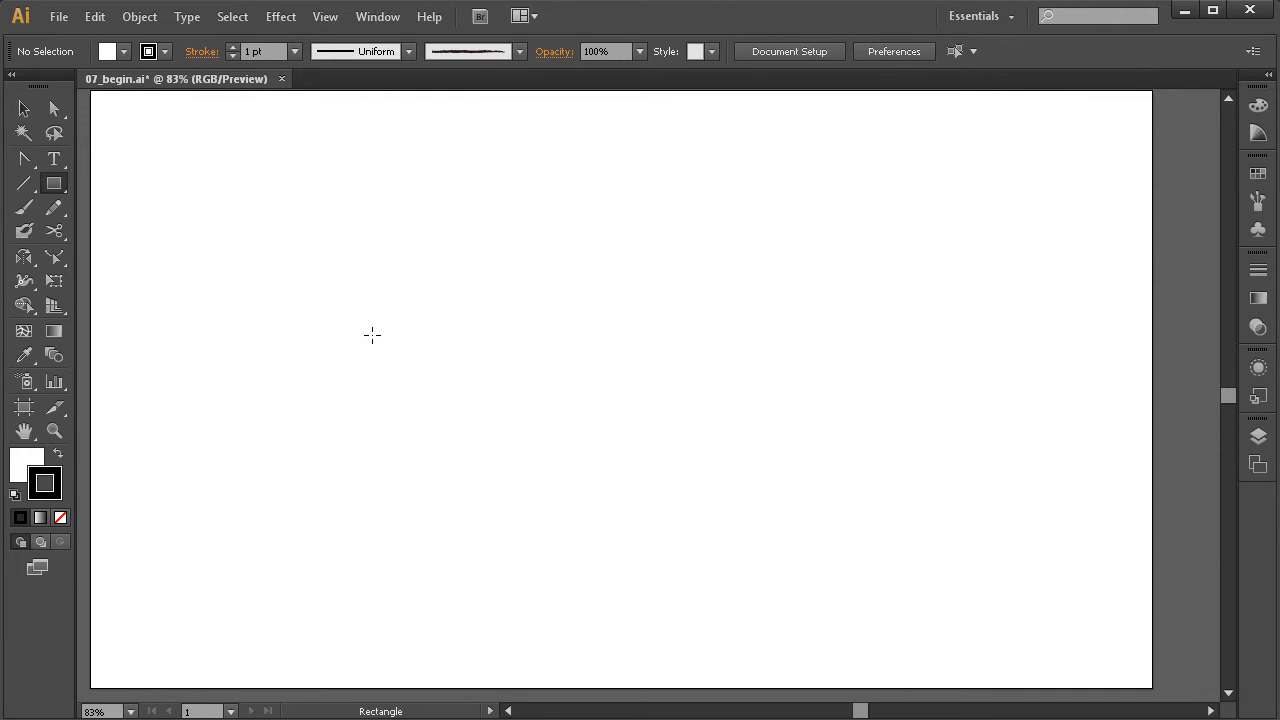
left_click(55, 206)
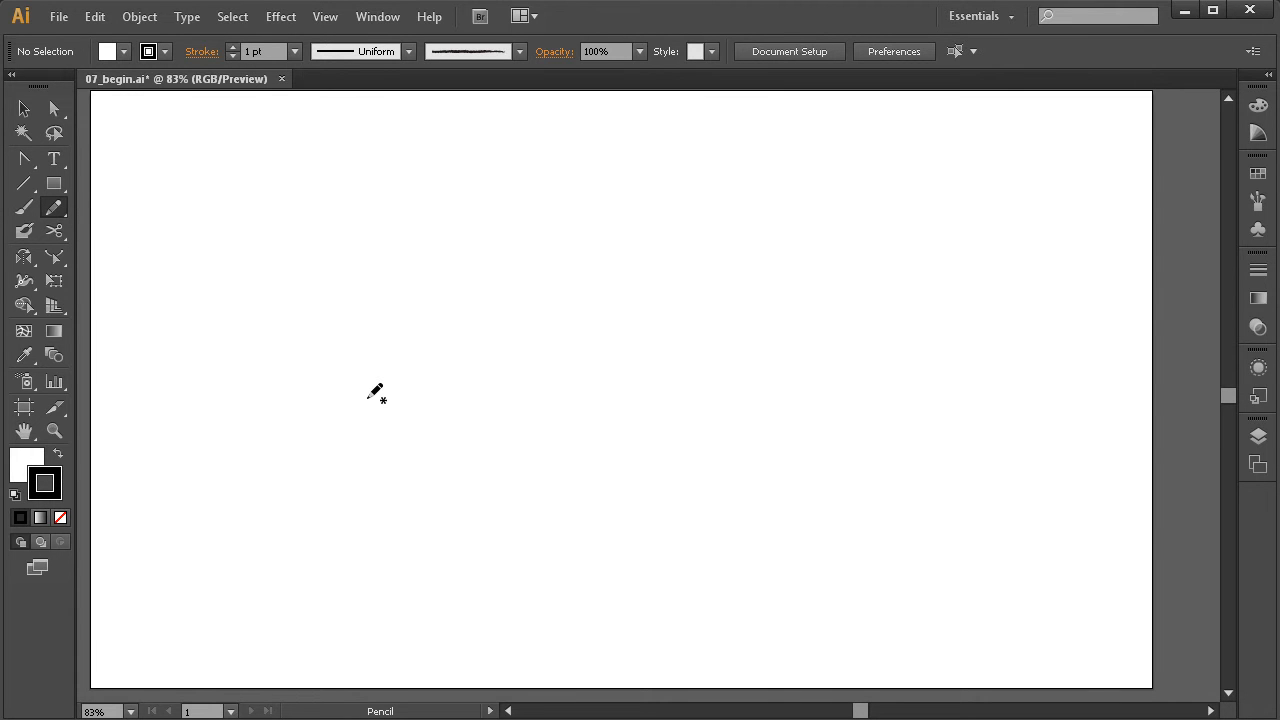
mouse_move(322, 414)
left_mouse_down()
mouse_move(400, 397)
mouse_move(605, 420)
mouse_move(752, 304)
mouse_move(613, 229)
mouse_move(445, 232)
mouse_move(320, 262)
mouse_move(266, 412)
left_mouse_up()
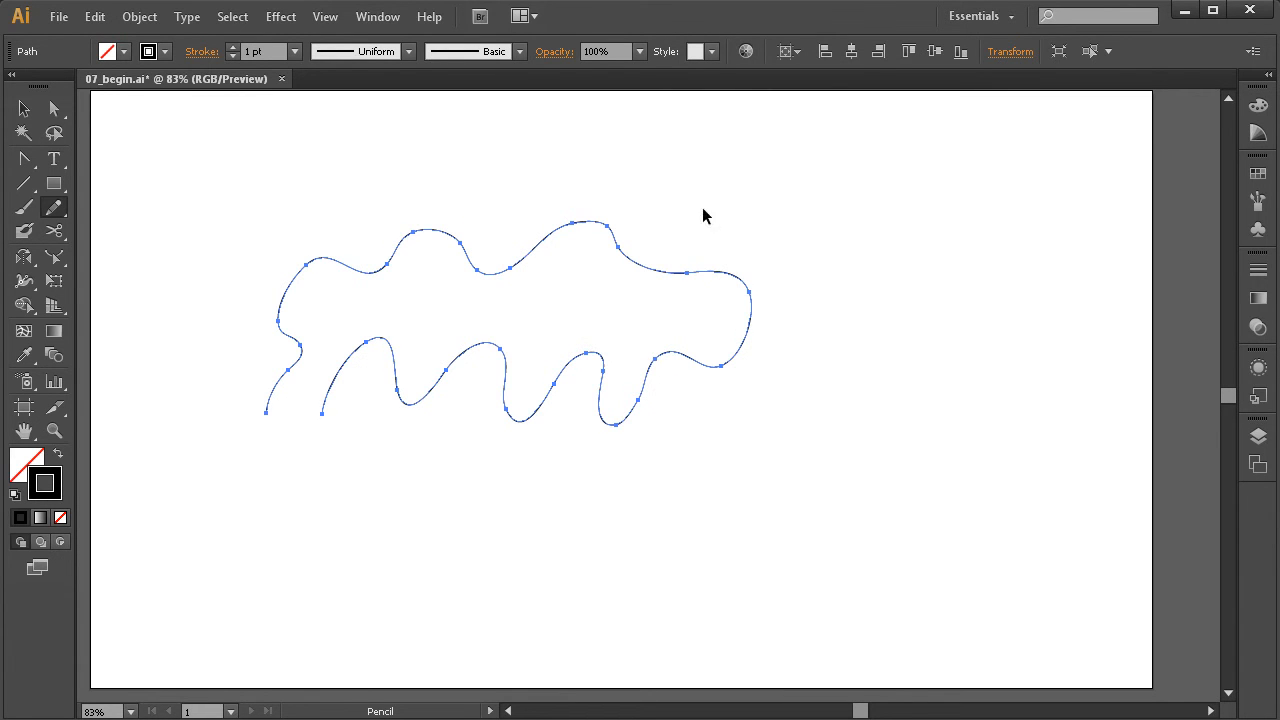
left_click(738, 403, "ctrl")
Examine the pencil path's anchor points and direction handles up close, then deselect it and return to the Pencil tool.
key("ctrl+space")
mouse_move(889, 172)
left_mouse_down()
mouse_move(457, 354)
mouse_move(266, 478)
left_mouse_up()
left_click_drag(540, 490, 586, 474)
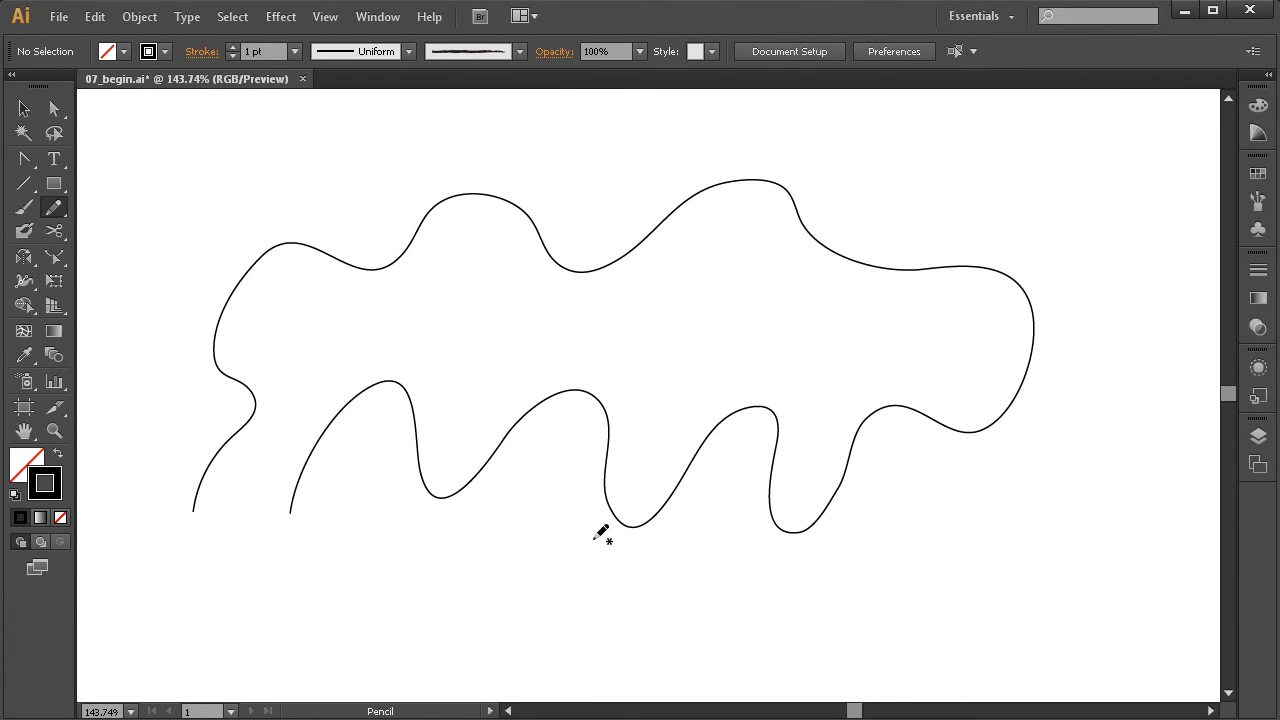
left_click(55, 109)
left_click_drag(585, 182, 537, 252)
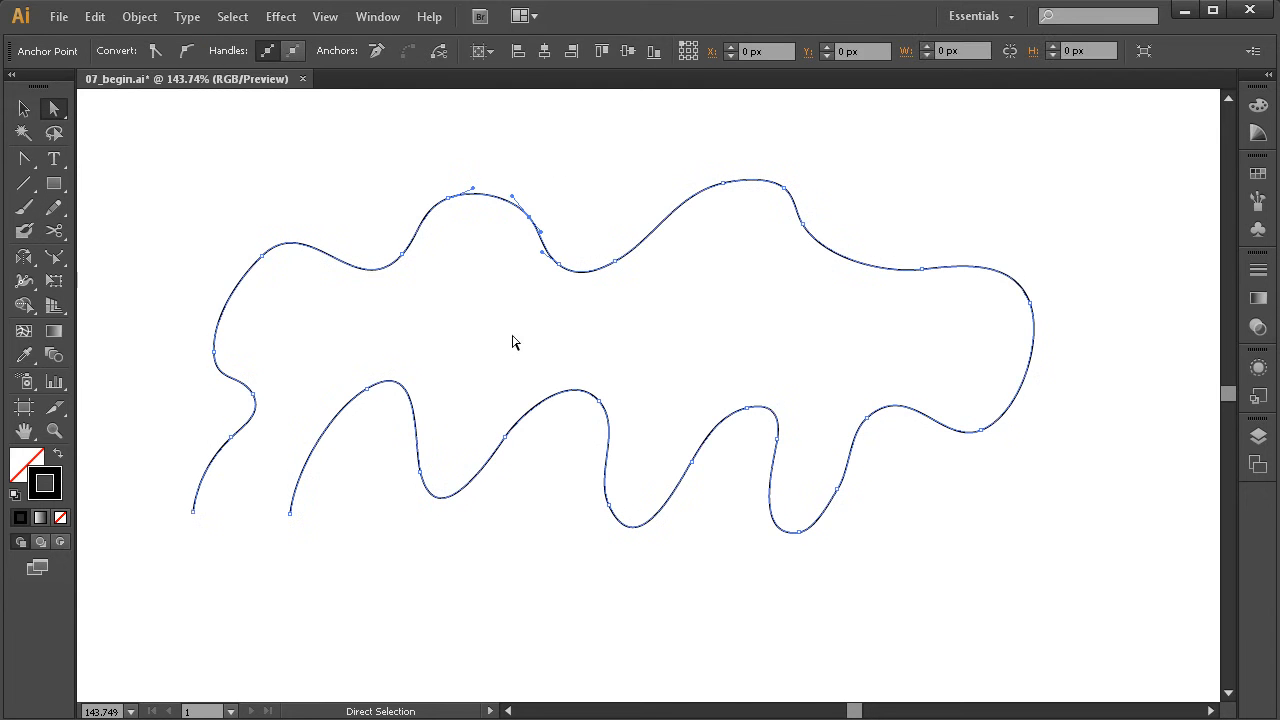
left_click_drag(1108, 183, 177, 531)
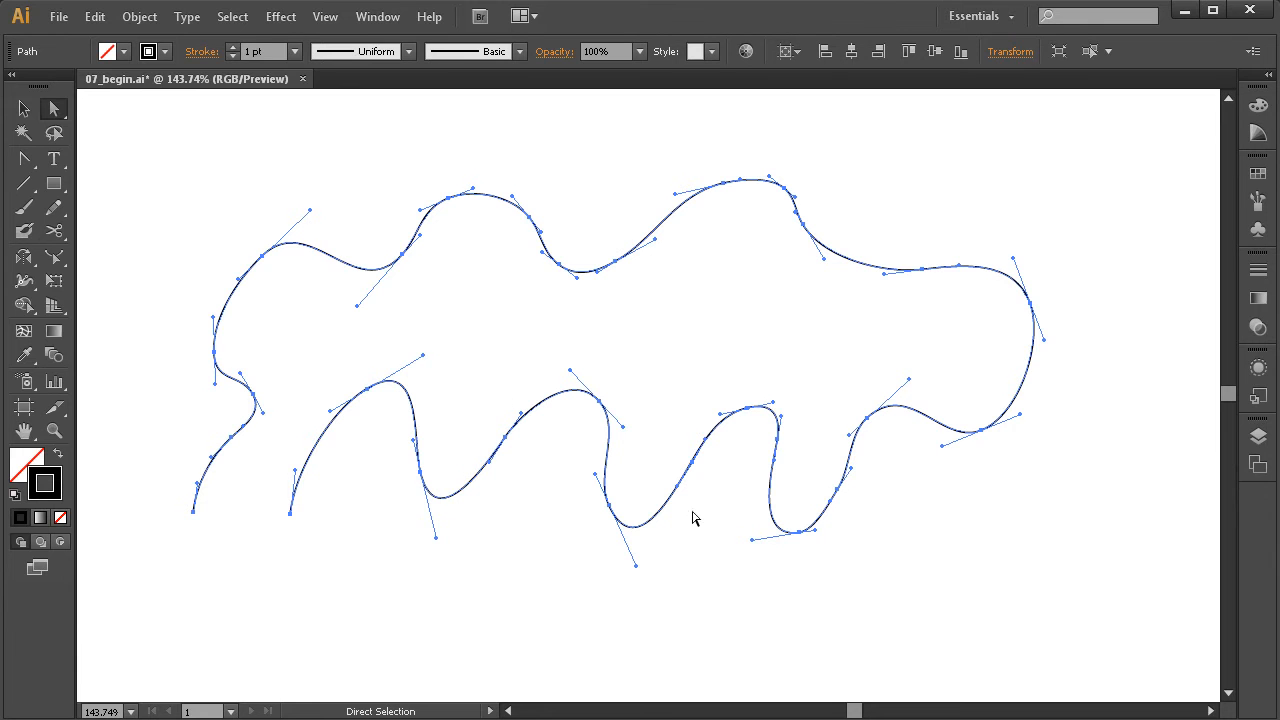
left_click(570, 213)
left_click(54, 207)
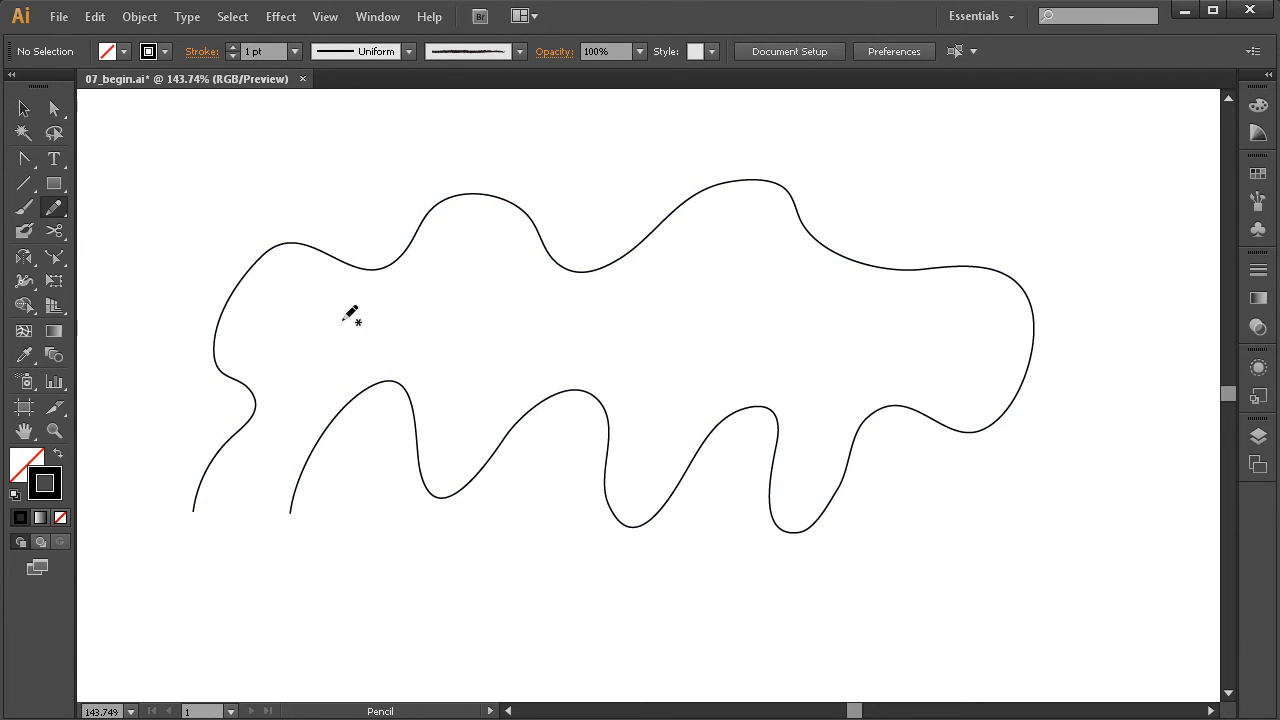
Draw a closed, wavy freehand blob with the Pencil tool beside the existing path, closing it as a loop.
scroll(668, 412, "down", 3)
left_click(712, 414, "ctrl+alt")
left_click_drag(700, 417, 670, 462)
left_click_drag(684, 414, 570, 441)
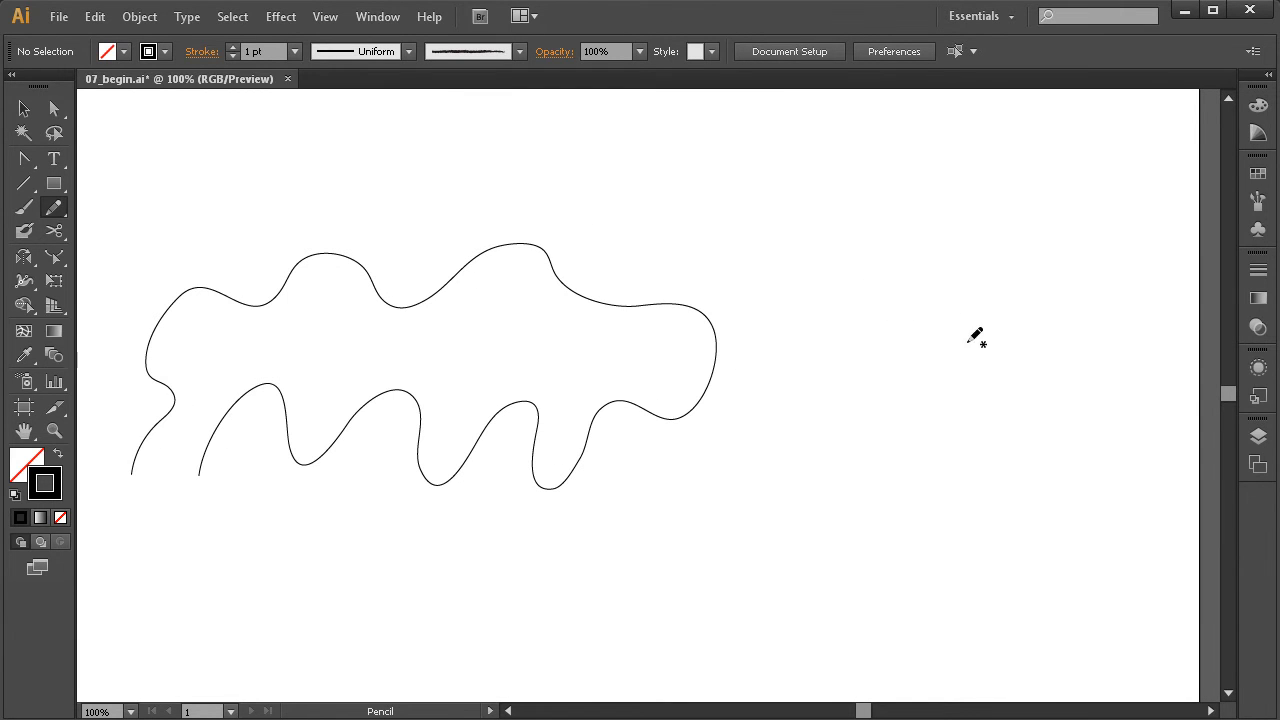
left_click_drag(900, 423, 884, 418)
mouse_move(1008, 249)
left_mouse_down()
mouse_move(861, 213)
mouse_move(840, 274)
mouse_move(772, 322)
mouse_move(820, 364)
mouse_move(796, 410)
mouse_move(886, 384)
mouse_move(967, 418)
mouse_move(998, 339)
mouse_move(1038, 351)
mouse_move(1024, 283)
mouse_move(1054, 251)
left_mouse_up()
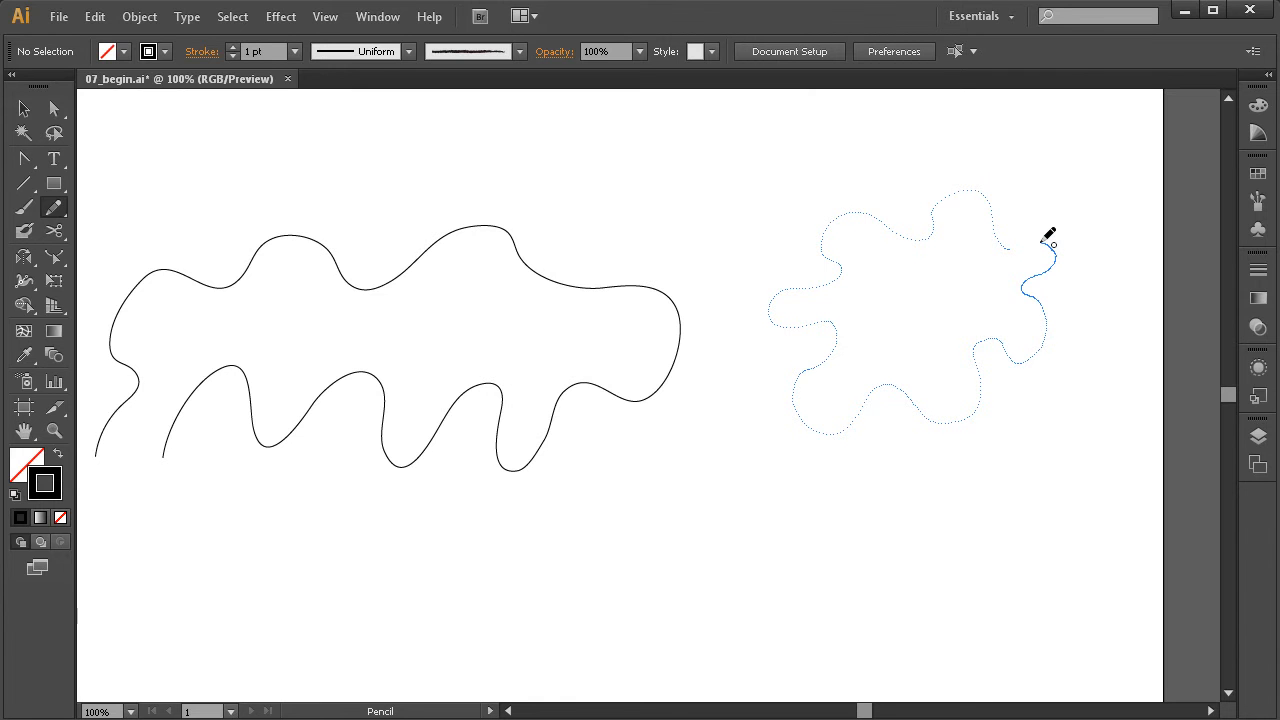
left_click_drag(1048, 236, 1049, 224)
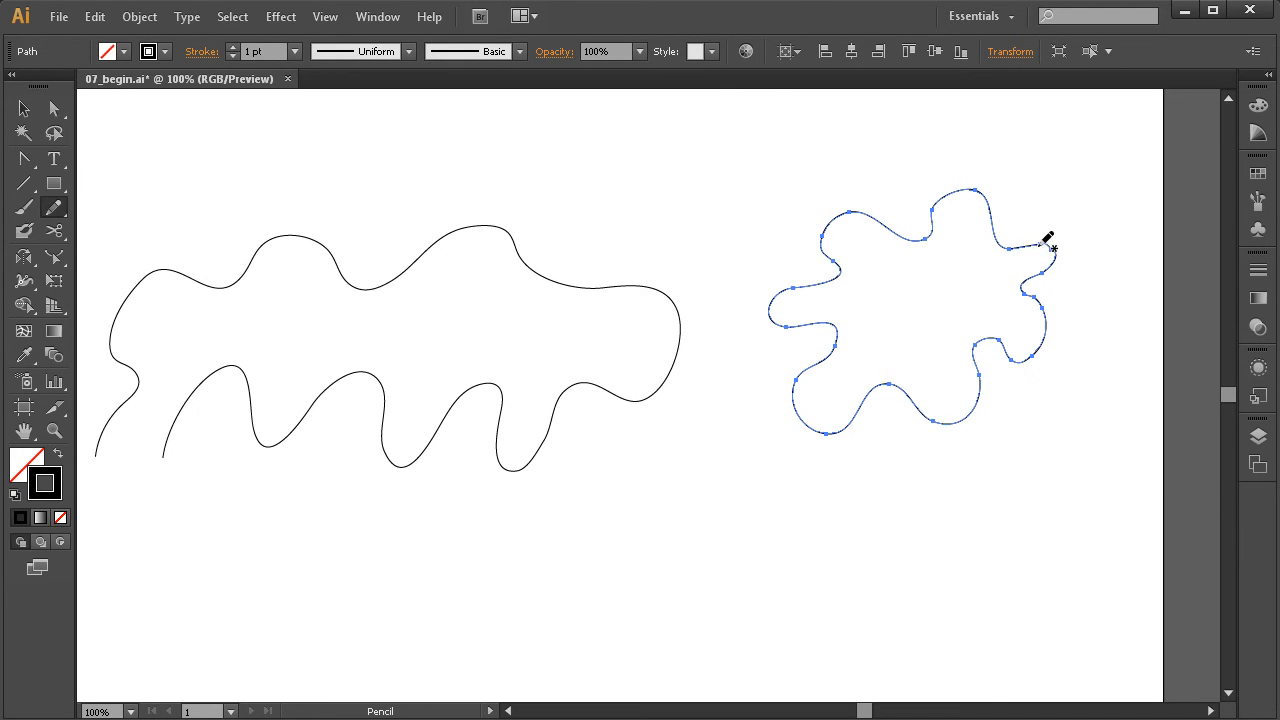
Smooth the straight closing segment, the kinked lobe beside it and the hollow below with the Smooth tool.
key("ctrl+space")
left_click_drag(1097, 192, 937, 349)
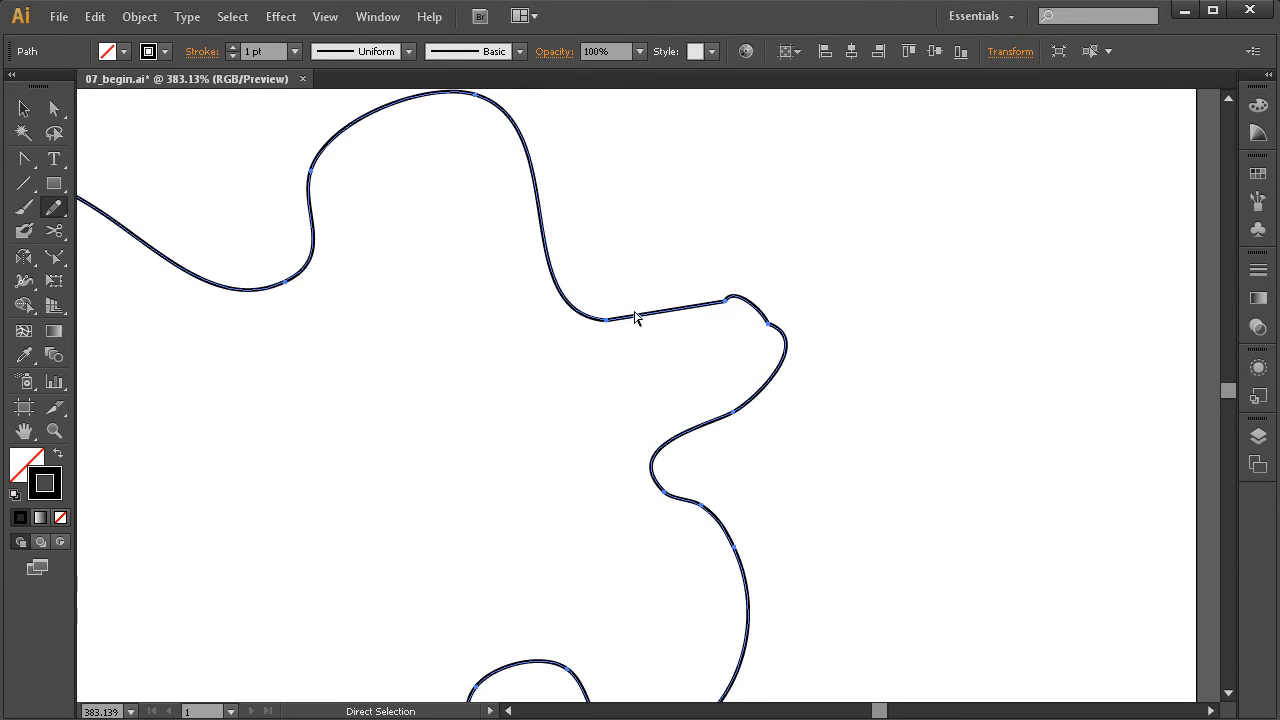
key("ctrl+alt+space")
left_click(657, 446, "ctrl+alt")
left_click(657, 446, "ctrl+alt")
key("space")
left_click_drag(624, 425, 670, 444)
key("ctrl+space")
left_click_drag(840, 217, 560, 517)
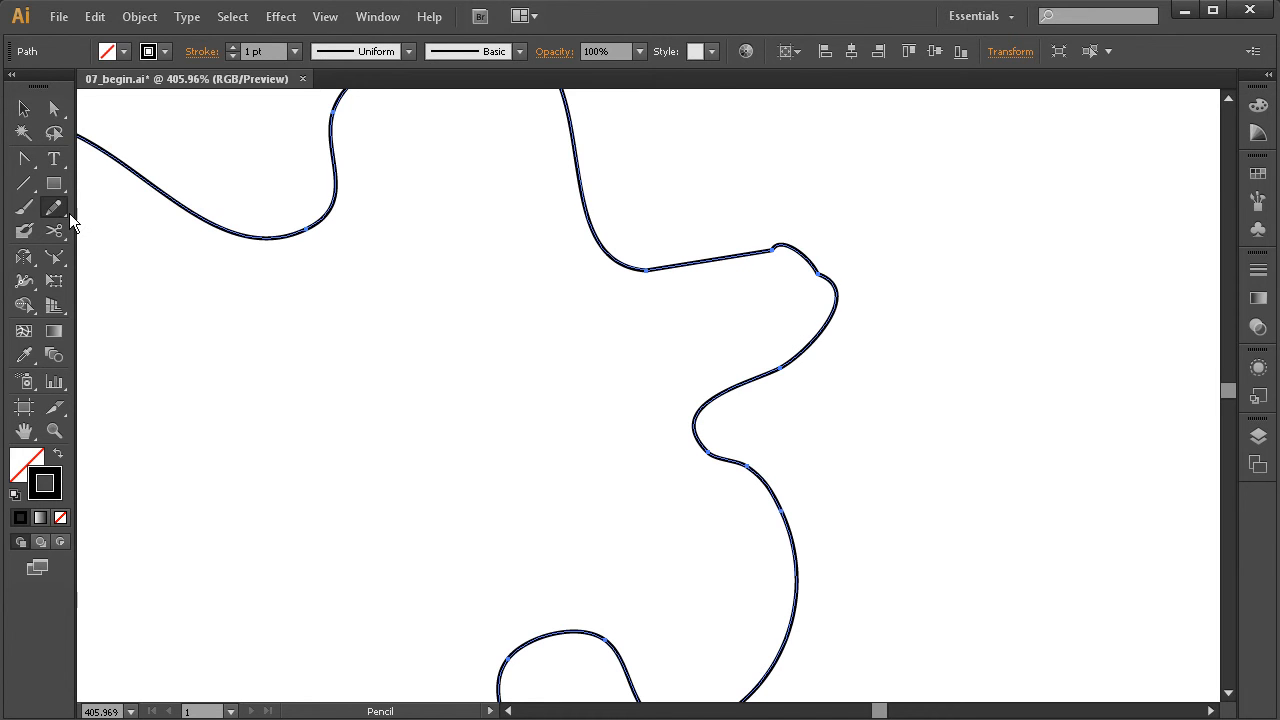
mouse_move(54, 207)
left_mouse_down()
mouse_move(146, 235)
mouse_move(58, 212)
mouse_move(120, 207)
left_mouse_up()
left_click_drag(582, 379, 717, 477)
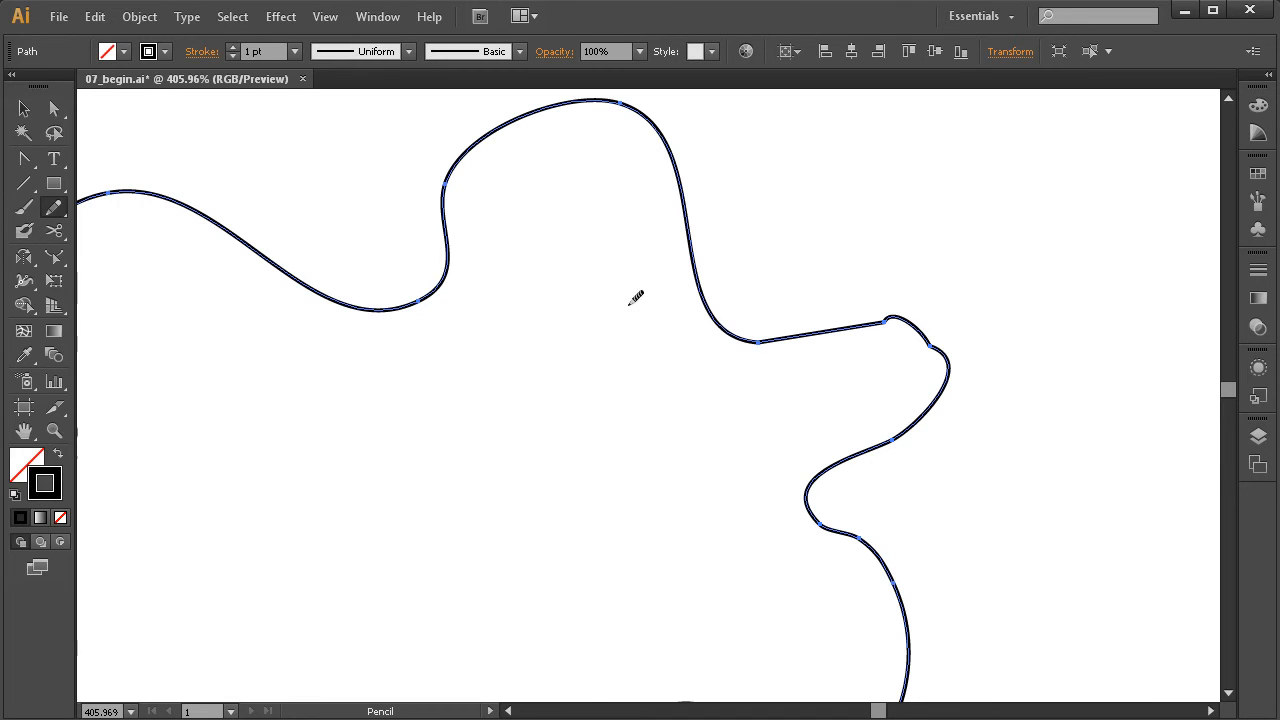
mouse_move(686, 189)
left_mouse_down()
mouse_move(703, 251)
mouse_move(800, 333)
left_mouse_up()
mouse_move(723, 318)
left_mouse_down()
mouse_move(790, 340)
mouse_move(911, 320)
mouse_move(934, 338)
mouse_move(905, 417)
left_mouse_up()
mouse_move(908, 322)
left_mouse_down()
mouse_move(942, 385)
mouse_move(912, 333)
mouse_move(901, 427)
left_mouse_up()
mouse_move(853, 325)
left_mouse_down()
mouse_move(928, 338)
mouse_move(789, 325)
mouse_move(752, 338)
left_mouse_up()
left_click_drag(815, 490, 852, 534)
mouse_move(835, 466)
left_mouse_down()
mouse_move(849, 546)
mouse_move(864, 548)
mouse_move(903, 630)
left_mouse_up()
mouse_move(797, 342)
left_mouse_down()
mouse_move(741, 322)
mouse_move(706, 289)
mouse_move(816, 320)
left_mouse_up()
mouse_move(708, 289)
left_mouse_down()
mouse_move(734, 325)
mouse_move(762, 306)
mouse_move(790, 326)
left_mouse_up()
Smooth the blob's upper lobe and the dip next to it with repeated Smooth tool strokes.
mouse_move(478, 140)
left_mouse_down()
mouse_move(463, 264)
mouse_move(469, 151)
mouse_move(446, 190)
mouse_move(485, 165)
mouse_move(492, 128)
mouse_move(446, 209)
mouse_move(440, 268)
left_mouse_up()
mouse_move(447, 245)
left_mouse_down()
mouse_move(448, 197)
mouse_move(513, 121)
left_mouse_up()
mouse_move(447, 181)
left_mouse_down()
mouse_move(546, 118)
mouse_move(606, 112)
left_mouse_up()
mouse_move(516, 126)
left_mouse_down()
mouse_move(638, 125)
mouse_move(654, 103)
mouse_move(678, 168)
mouse_move(703, 183)
left_mouse_up()
mouse_move(560, 112)
left_mouse_down()
mouse_move(636, 117)
mouse_move(686, 166)
left_mouse_up()
mouse_move(571, 94)
left_mouse_down()
mouse_move(660, 109)
mouse_move(489, 138)
mouse_move(425, 305)
mouse_move(396, 312)
left_mouse_up()
left_click_drag(439, 272, 380, 311)
left_click_drag(447, 226, 351, 286)
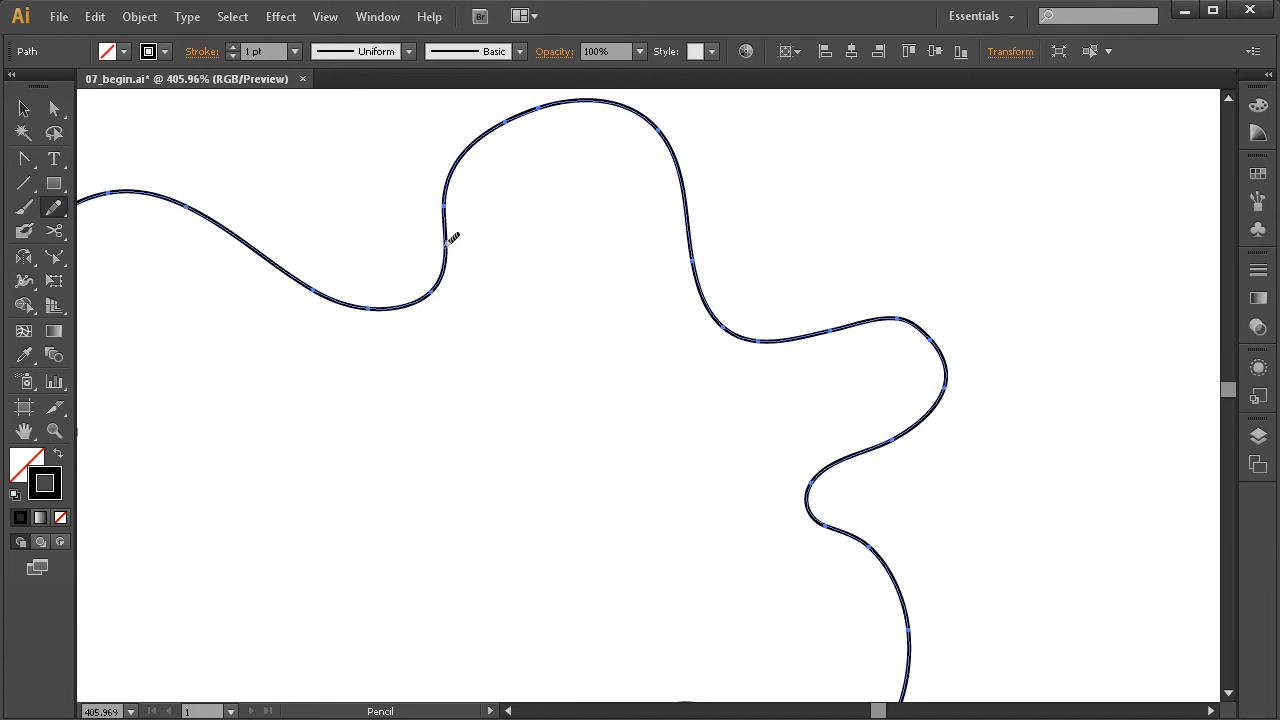
Select both pencil-drawn paths and delete them completely from the artboard.
left_click_drag(701, 388, 810, 399)
left_click(691, 440, "ctrl+alt")
left_click(691, 440, "ctrl+alt")
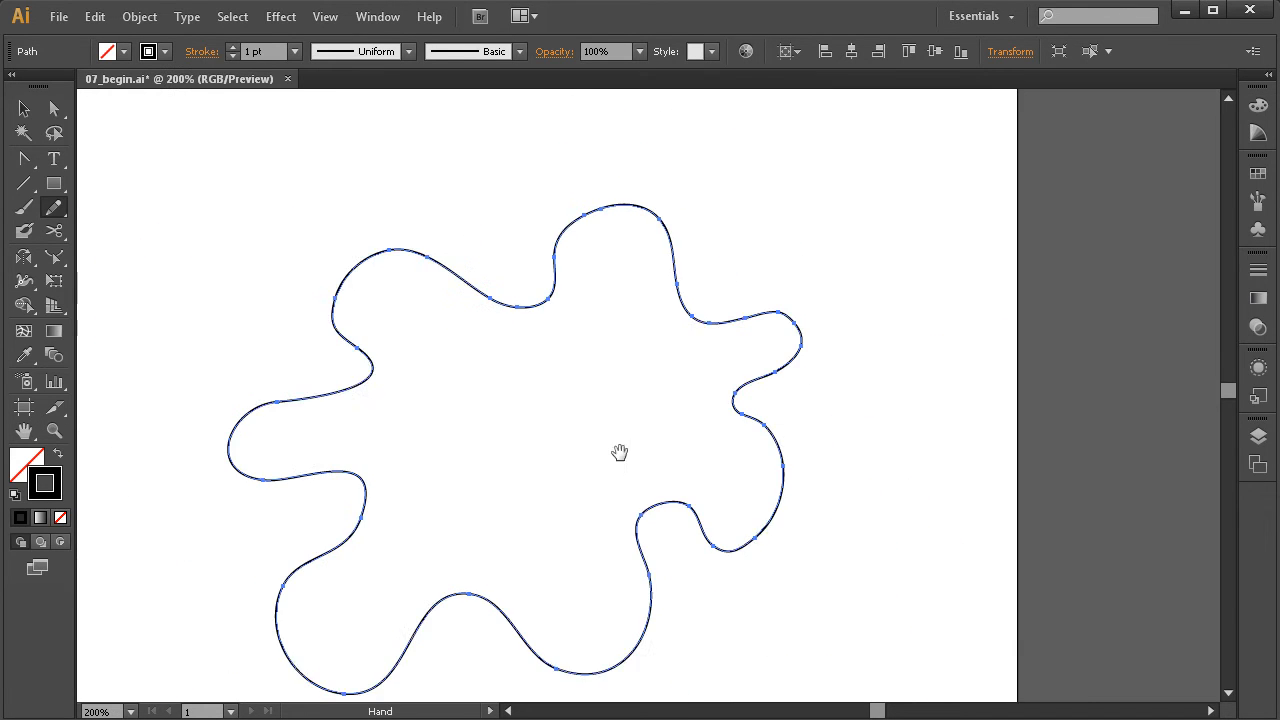
left_click_drag(551, 467, 625, 414)
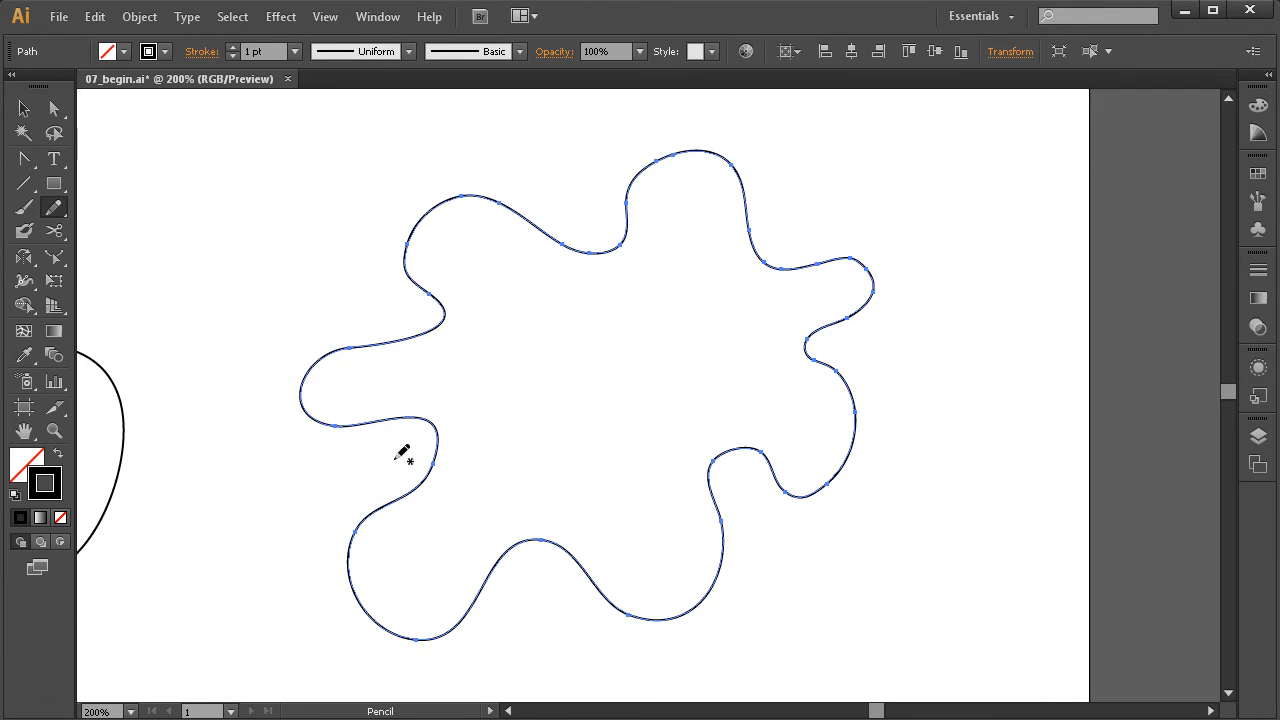
mouse_move(391, 369)
left_mouse_down()
mouse_move(539, 404)
mouse_move(597, 389)
left_mouse_up()
key("ctrl+minus")
mouse_move(1029, 163)
left_mouse_down()
mouse_move(653, 337)
mouse_move(346, 503)
mouse_move(291, 552)
left_mouse_up()
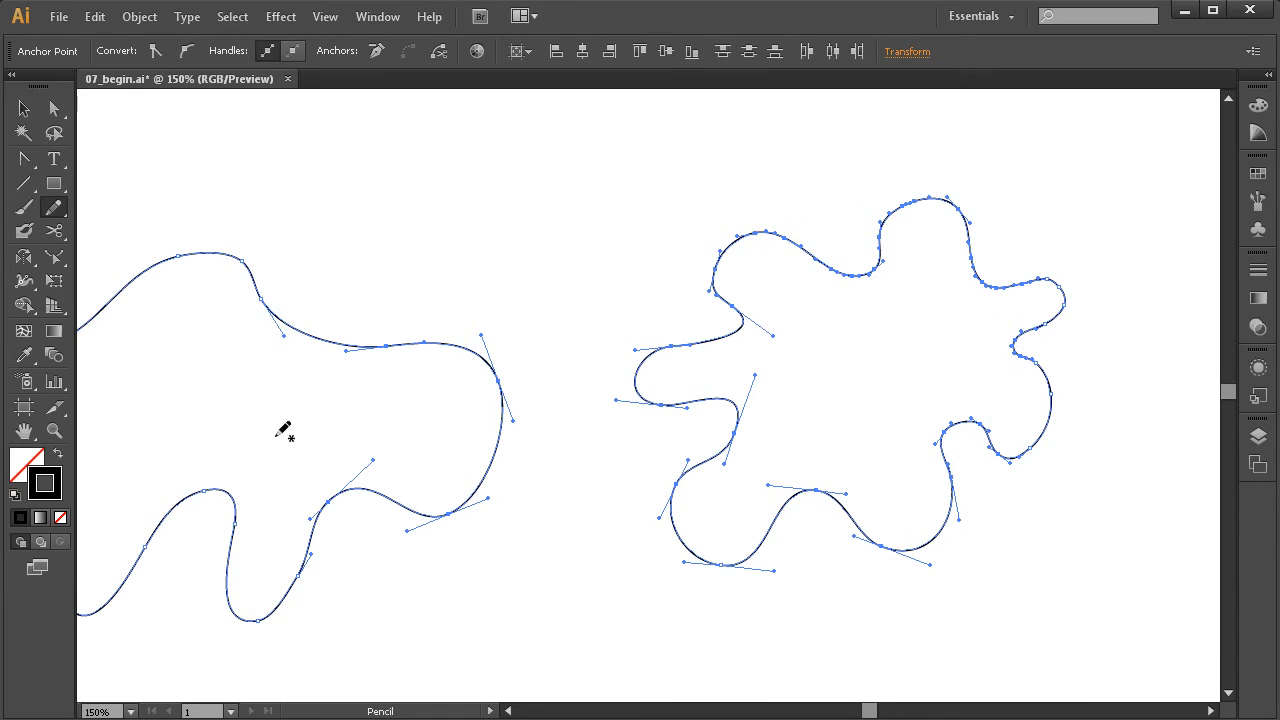
key("Delete")
key("Delete")
Paint a long wavy stroke across the artboard with the Paintbrush tool and the Charcoal - Pencil brush, and deselect it.
left_click(24, 211)
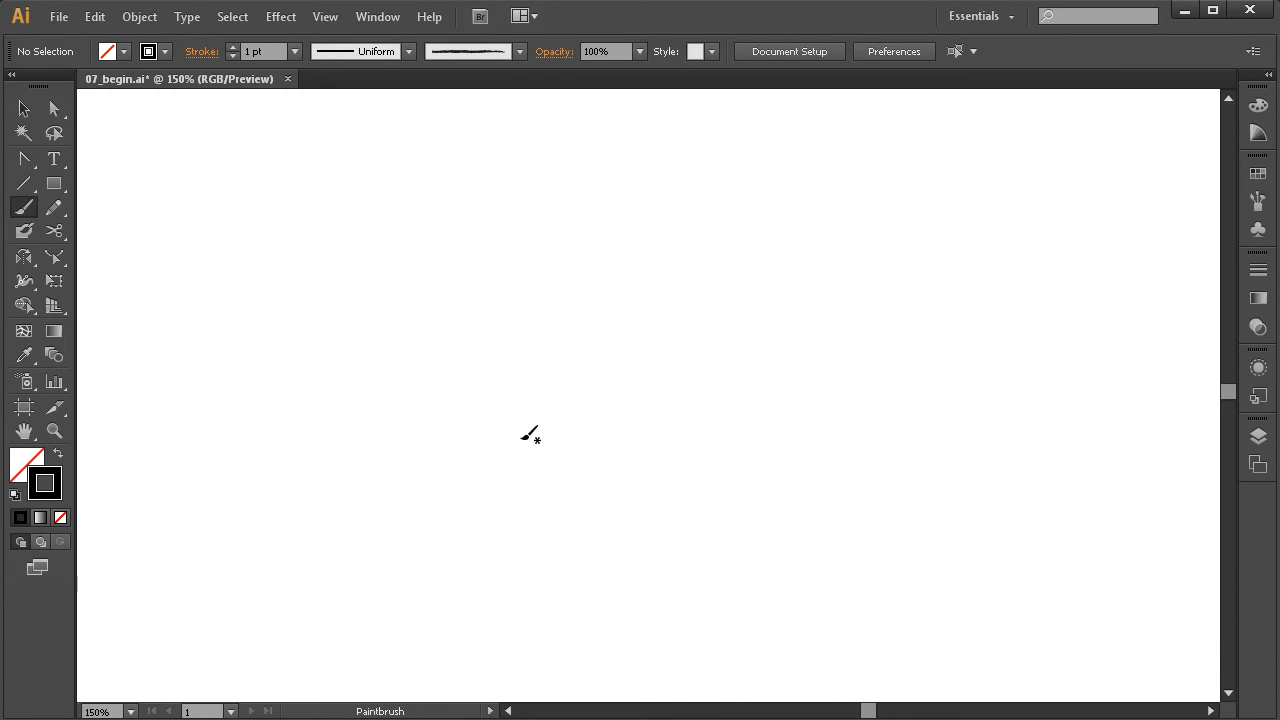
left_click(570, 439, "ctrl+alt")
left_click_drag(571, 434, 635, 418)
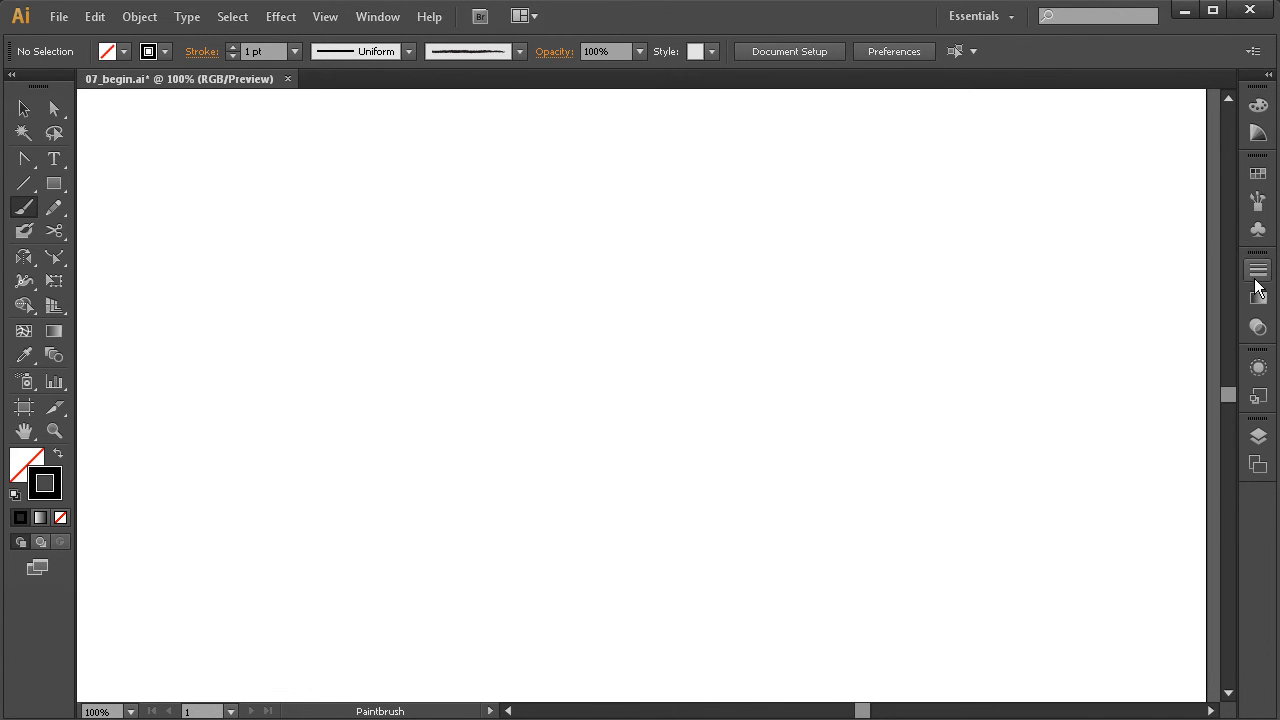
left_click(1259, 203)
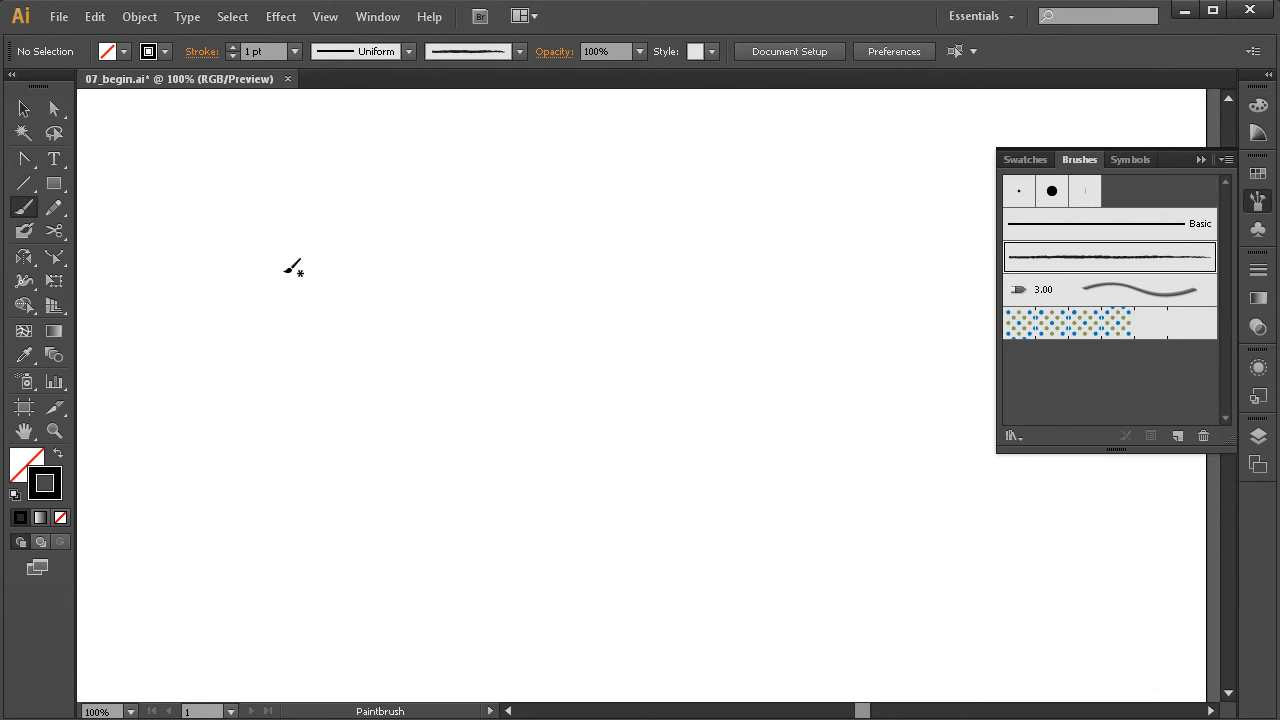
mouse_move(244, 344)
left_mouse_down()
mouse_move(340, 276)
mouse_move(414, 313)
mouse_move(505, 311)
mouse_move(542, 359)
mouse_move(638, 315)
mouse_move(686, 369)
left_mouse_up()
key("ctrl+space")
mouse_move(757, 223)
left_mouse_down()
mouse_move(666, 283)
mouse_move(249, 440)
left_mouse_up()
left_click_drag(540, 497, 507, 483)
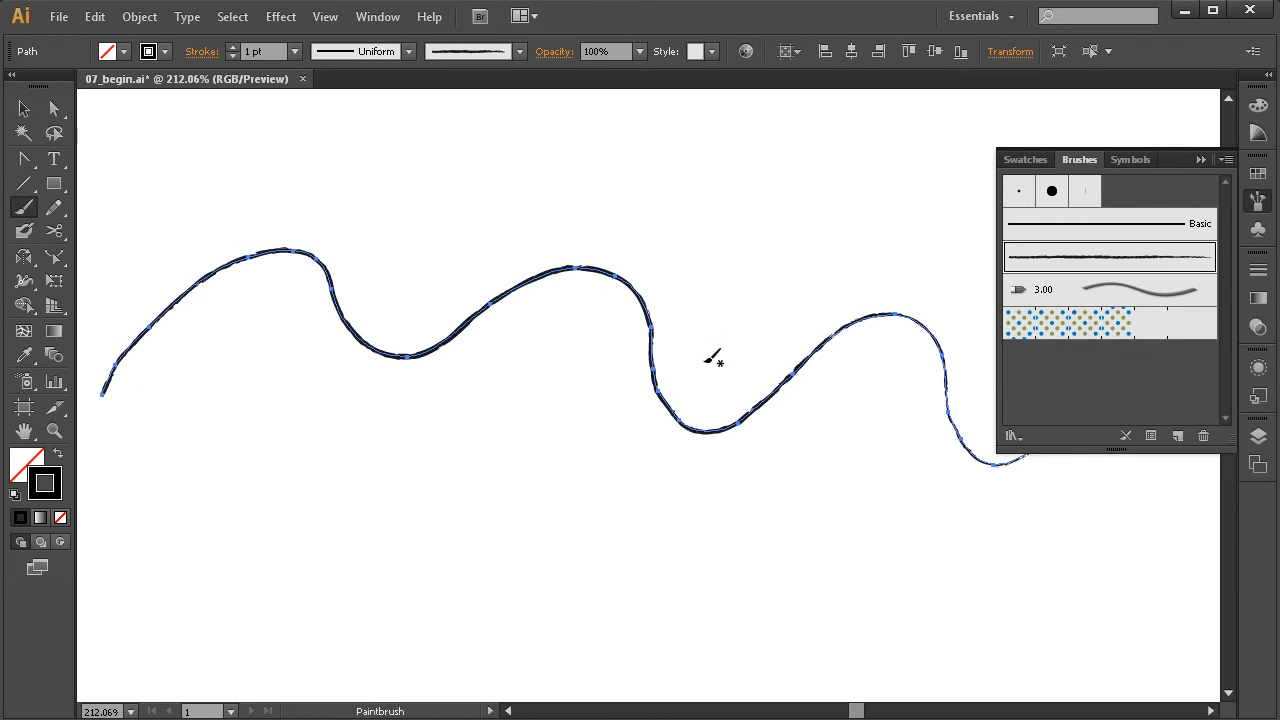
key("ctrl")
key("space")
left_click_drag(871, 457, 695, 435)
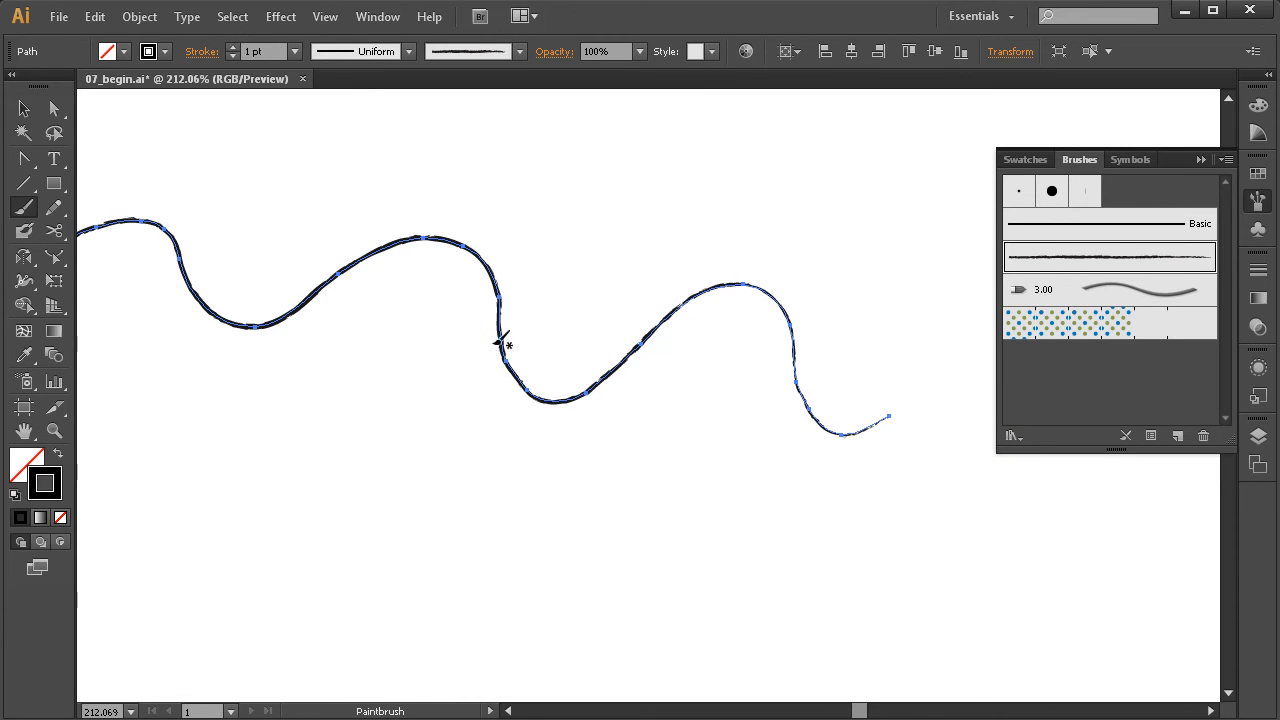
left_click(634, 523, "ctrl")
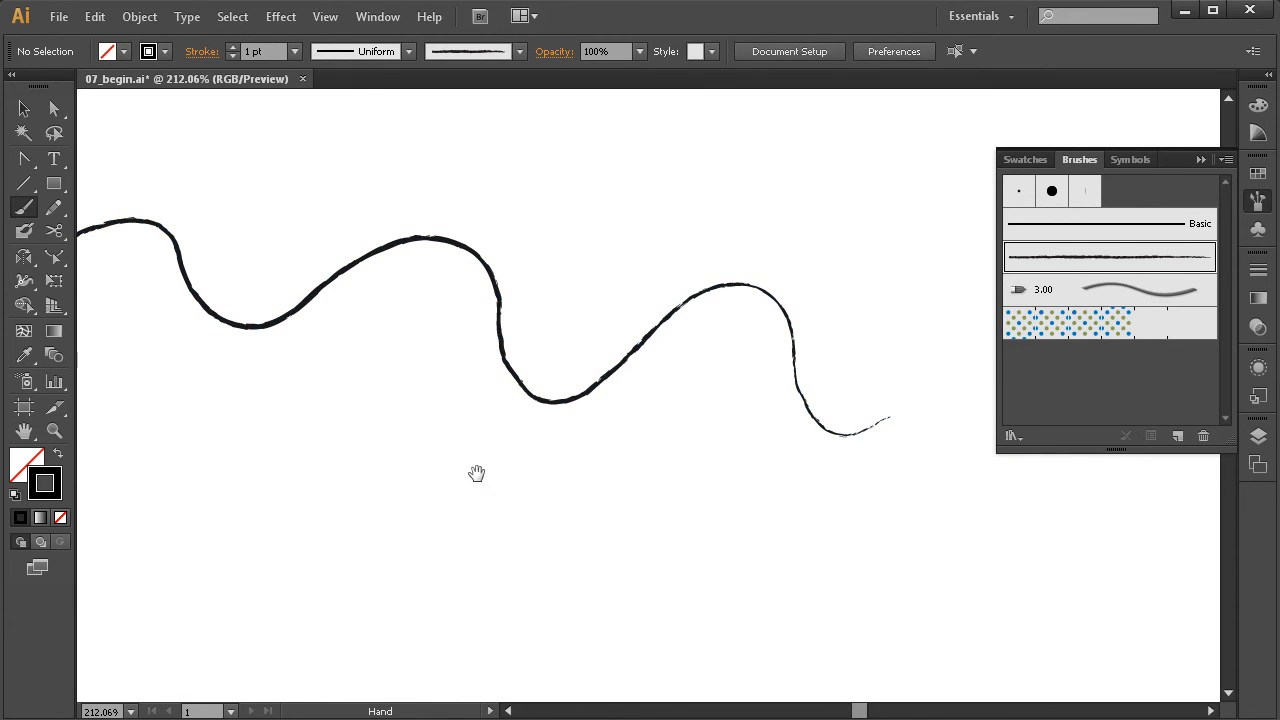
Examine the rough texture and varying thickness of the charcoal stroke up close along its length.
key("space")
left_click_drag(506, 491, 534, 489)
key("ctrl+space")
left_click_drag(816, 255, 490, 454)
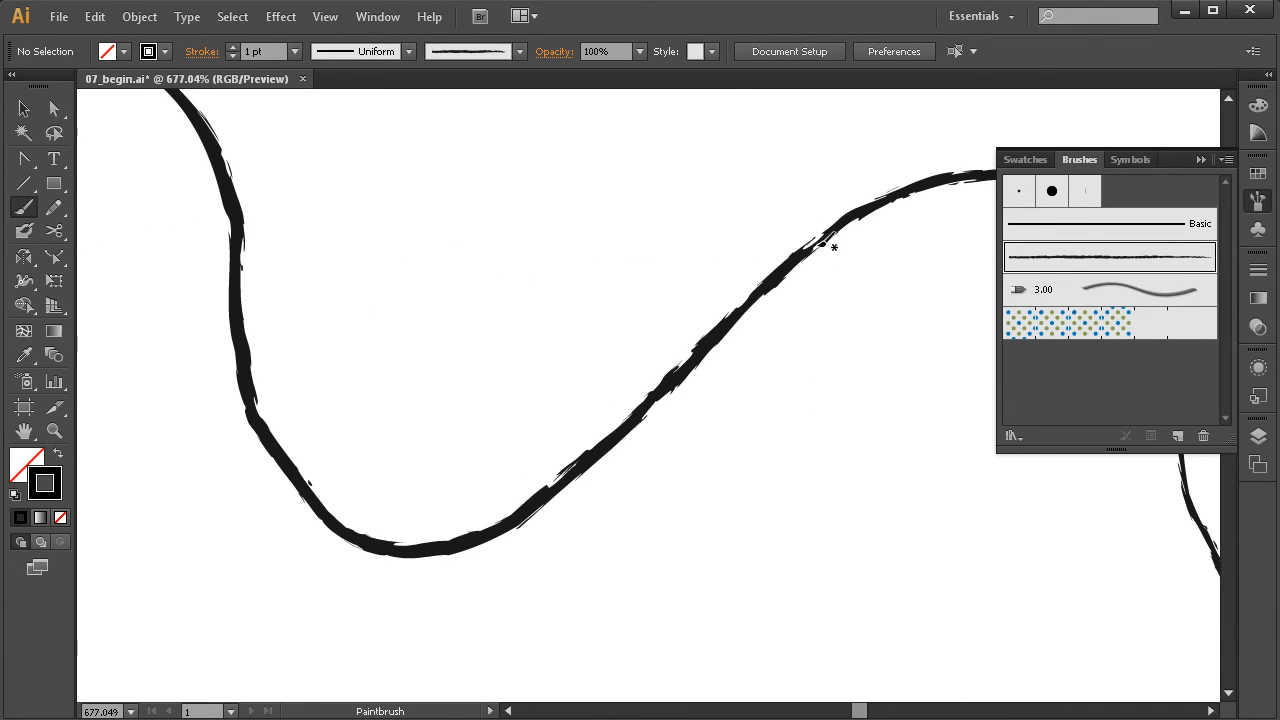
key("space")
left_click_drag(380, 386, 437, 362)
left_click_drag(241, 361, 434, 369)
left_click_drag(362, 396, 574, 363)
key("ctrl+alt+space")
left_click(465, 421, "ctrl+alt")
left_click(462, 421, "ctrl+alt")
left_click_drag(374, 394, 550, 380)
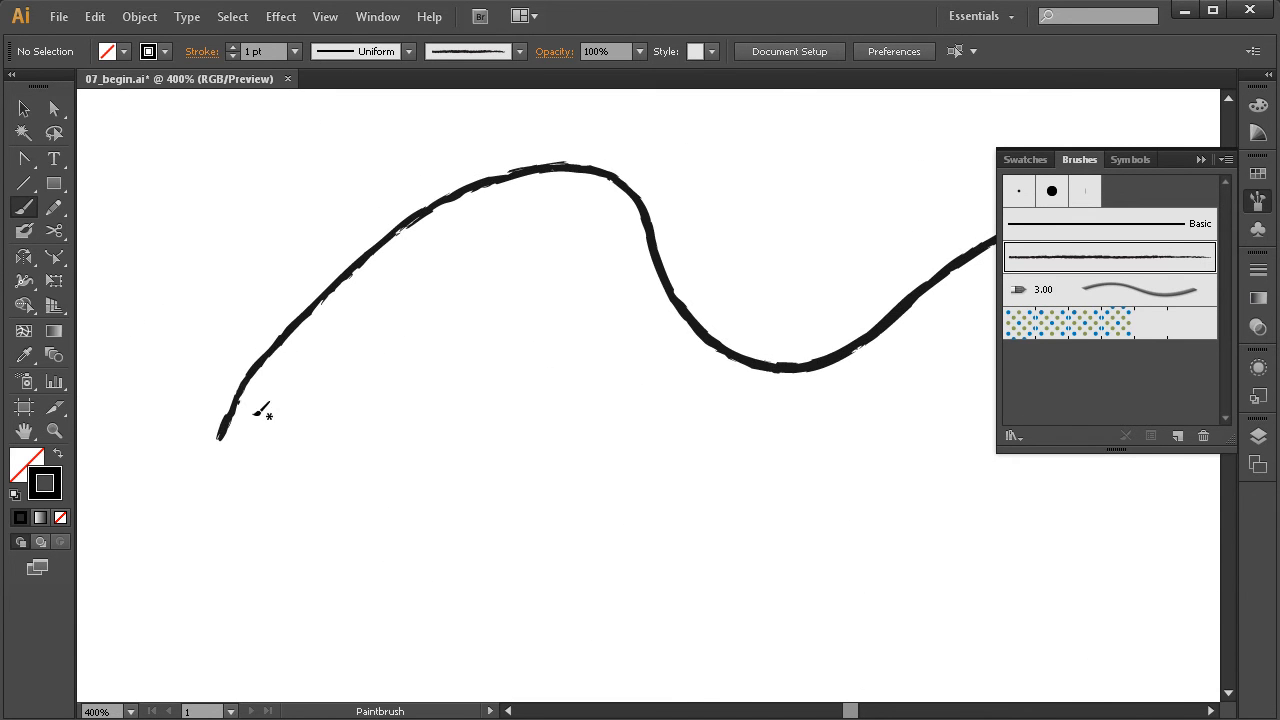
key("space")
left_click_drag(685, 413, 620, 419)
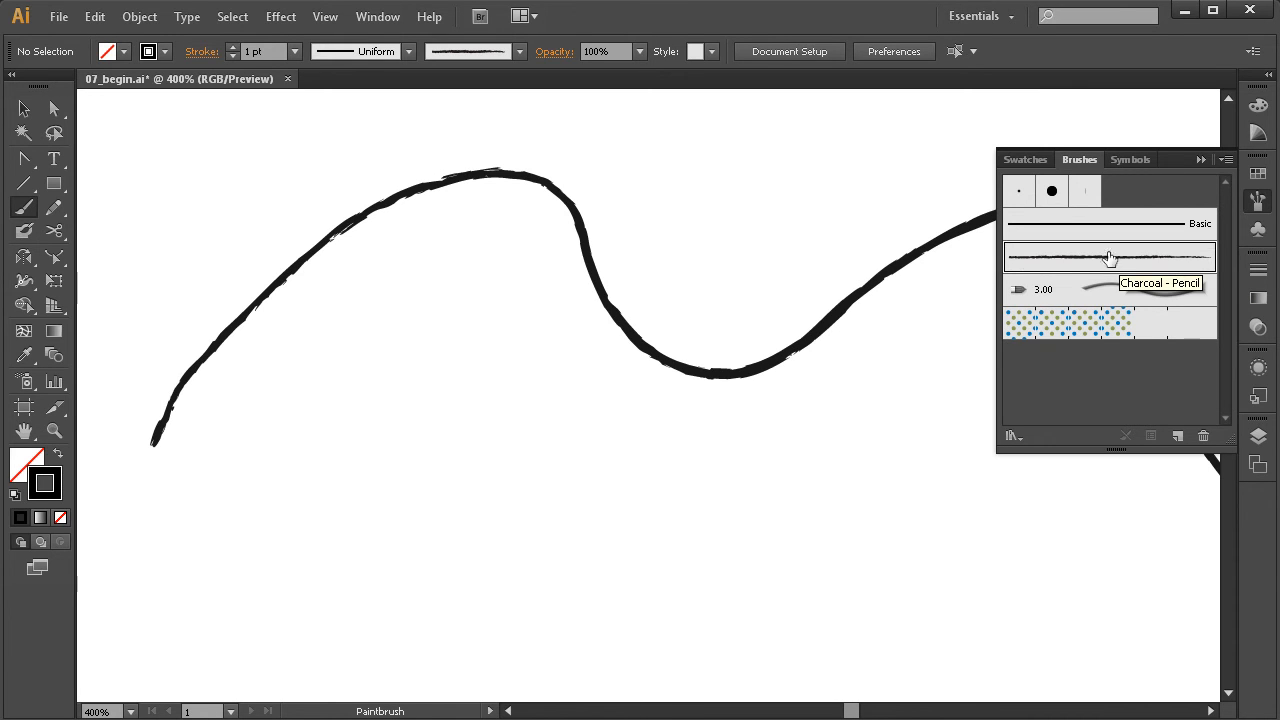
Paint a second, shorter wavy charcoal stroke below the first one and deselect it.
mouse_move(386, 451)
left_mouse_down()
mouse_move(488, 377)
mouse_move(583, 464)
mouse_move(686, 493)
mouse_move(795, 459)
mouse_move(916, 474)
left_mouse_up()
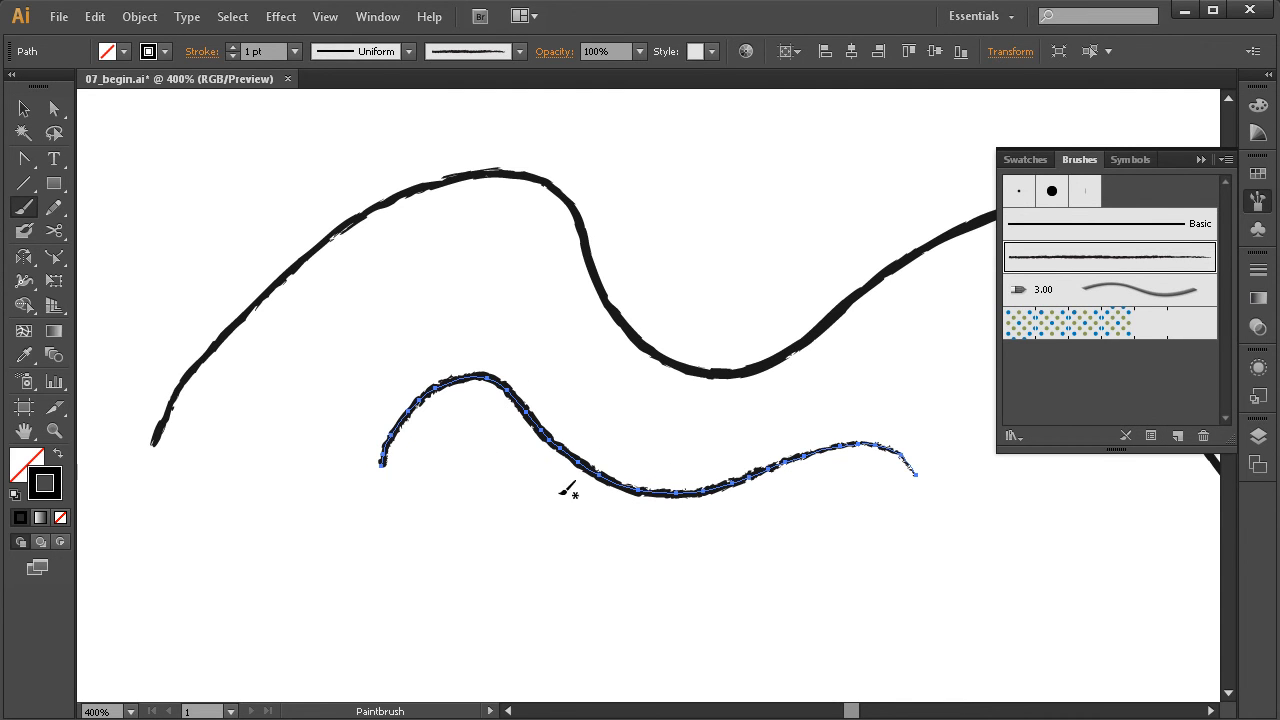
left_click(680, 569, "ctrl")
left_click_drag(723, 563, 637, 527)
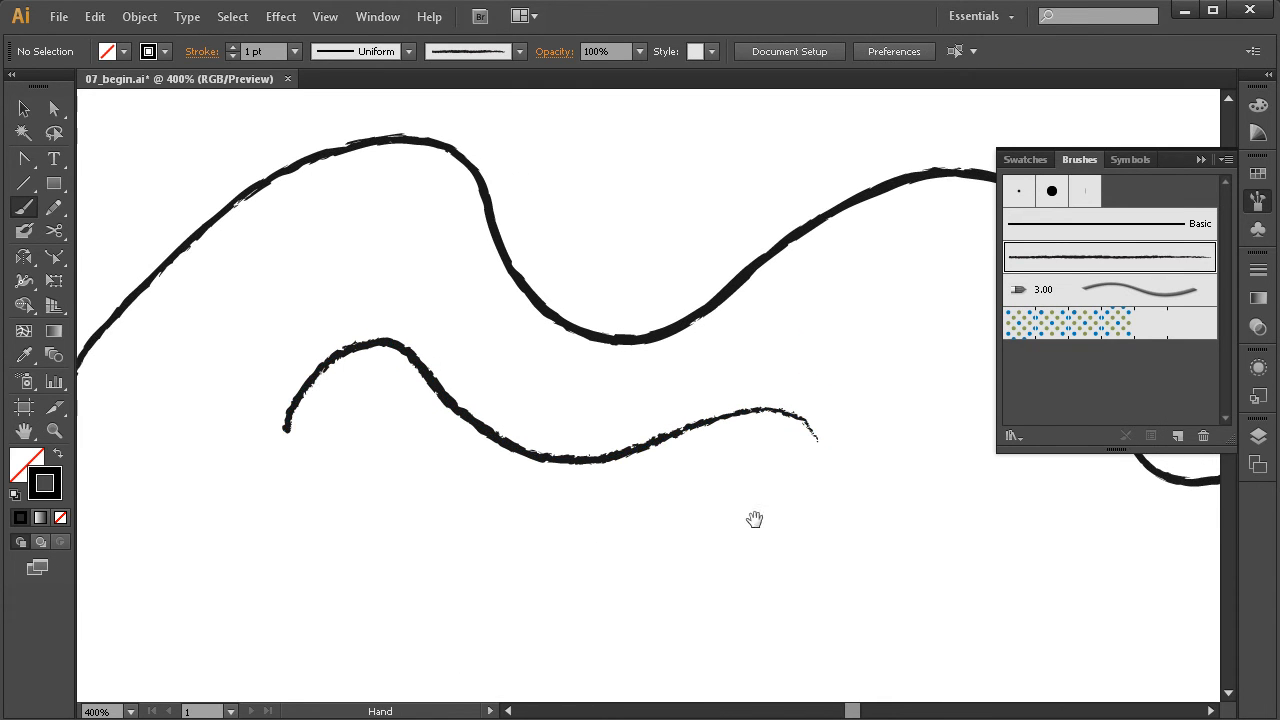
left_click_drag(754, 520, 706, 526)
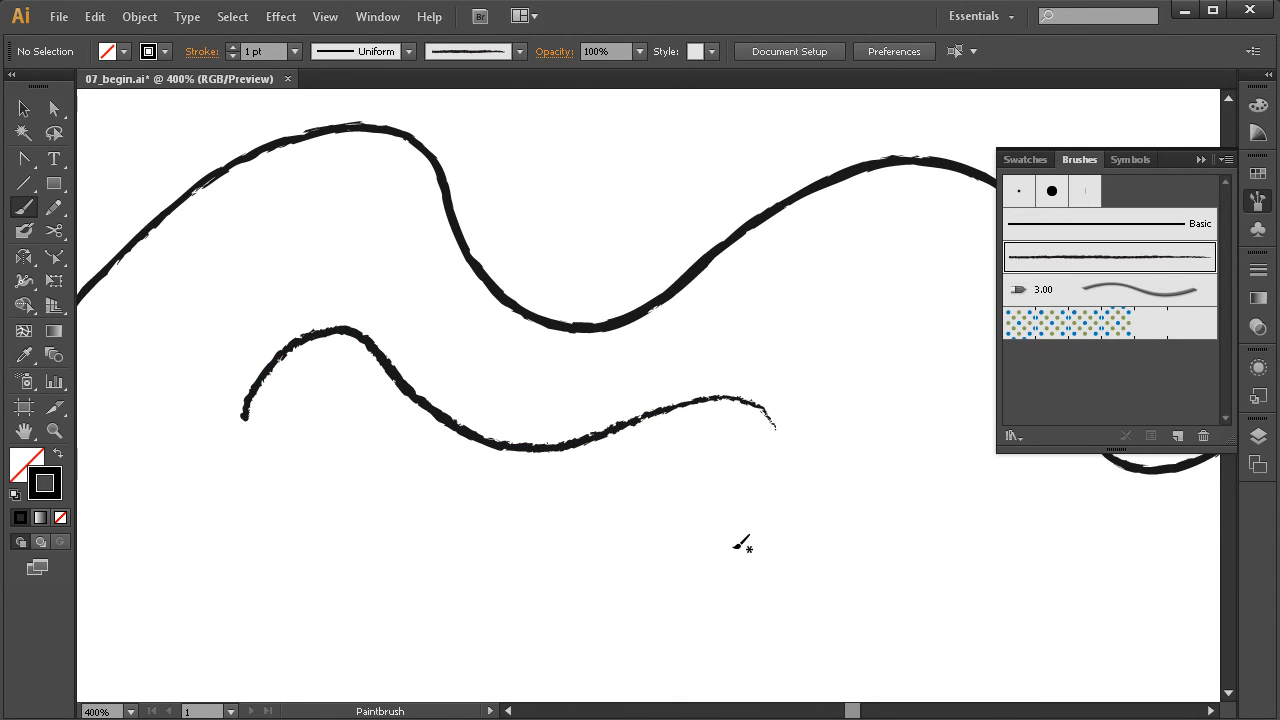
Paint a closed freehand circle with the charcoal brush below the two wavy strokes.
key("space")
mouse_move(734, 530)
left_mouse_down()
mouse_move(658, 510)
mouse_move(643, 462)
mouse_move(723, 441)
mouse_move(826, 449)
mouse_move(873, 530)
mouse_move(848, 587)
mouse_move(801, 612)
mouse_move(734, 615)
mouse_move(676, 535)
left_mouse_up()
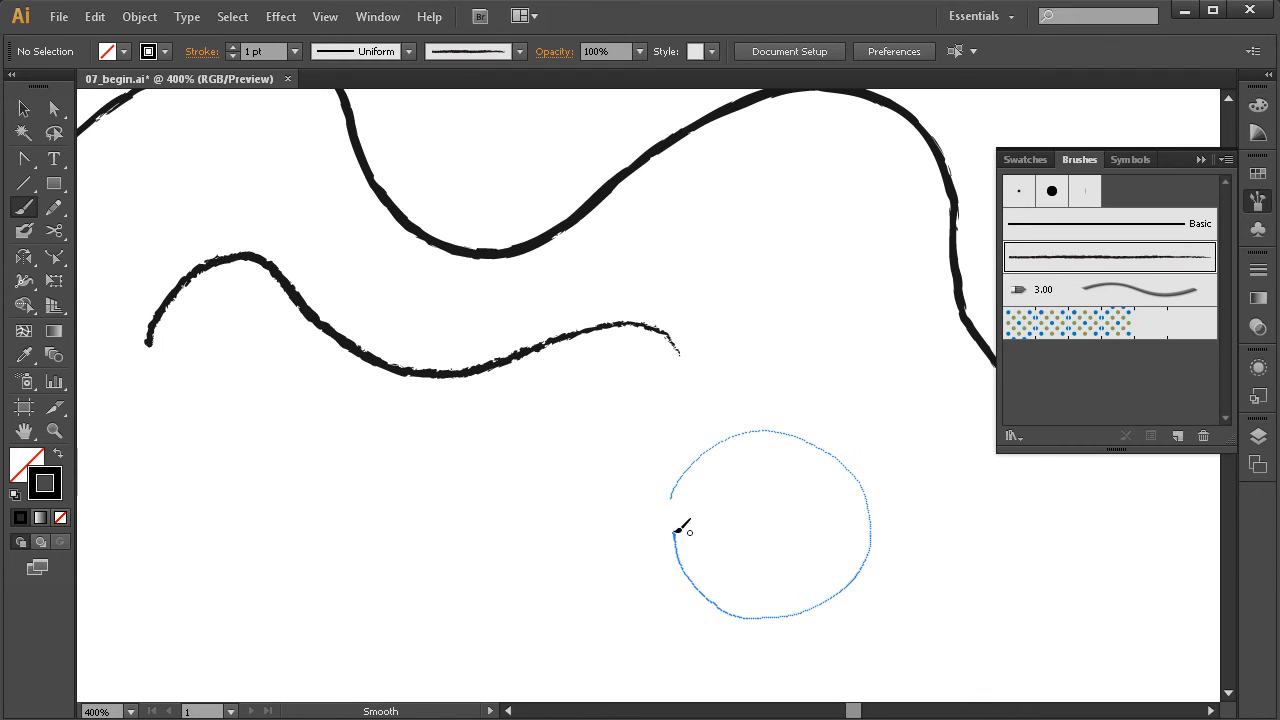
left_click_drag(676, 532, 671, 500)
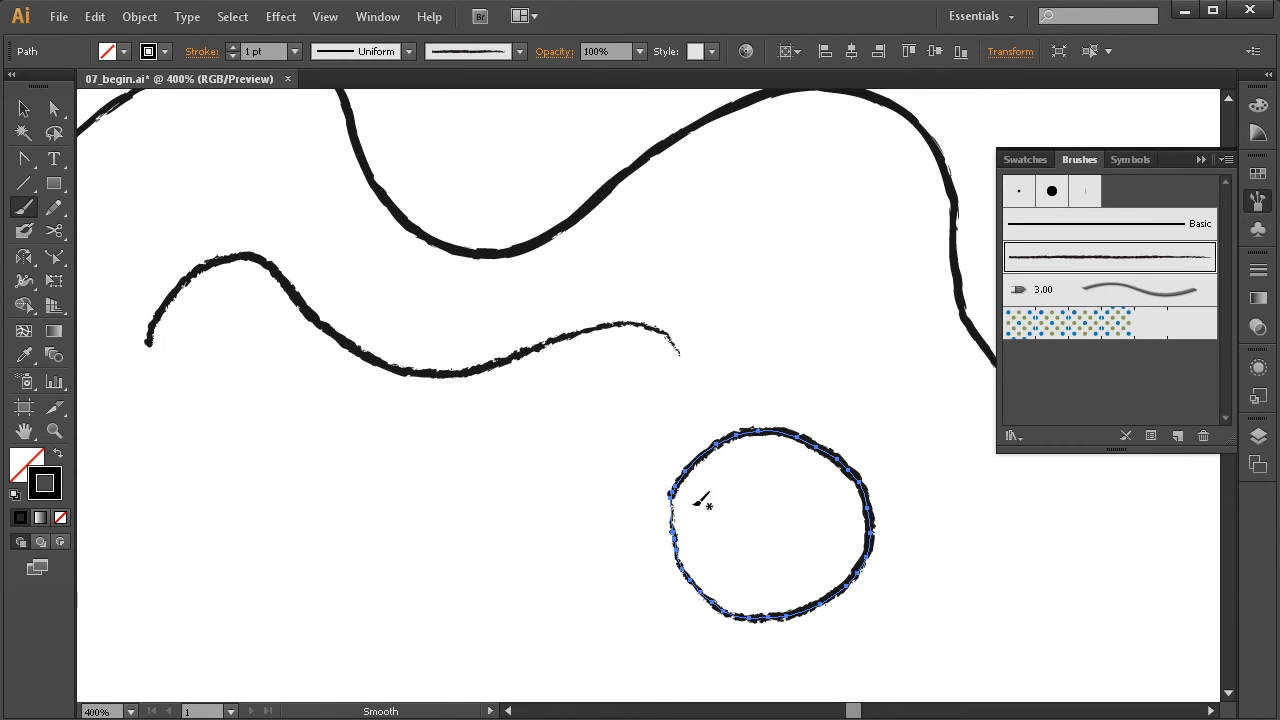
Load the Borders_Novelty brush library and place it beside the artwork, enlarged to show more brushes.
mouse_move(865, 525)
left_mouse_down()
mouse_move(811, 504)
mouse_move(806, 528)
mouse_move(845, 500)
left_mouse_up()
left_click(811, 504, "ctrl+alt")
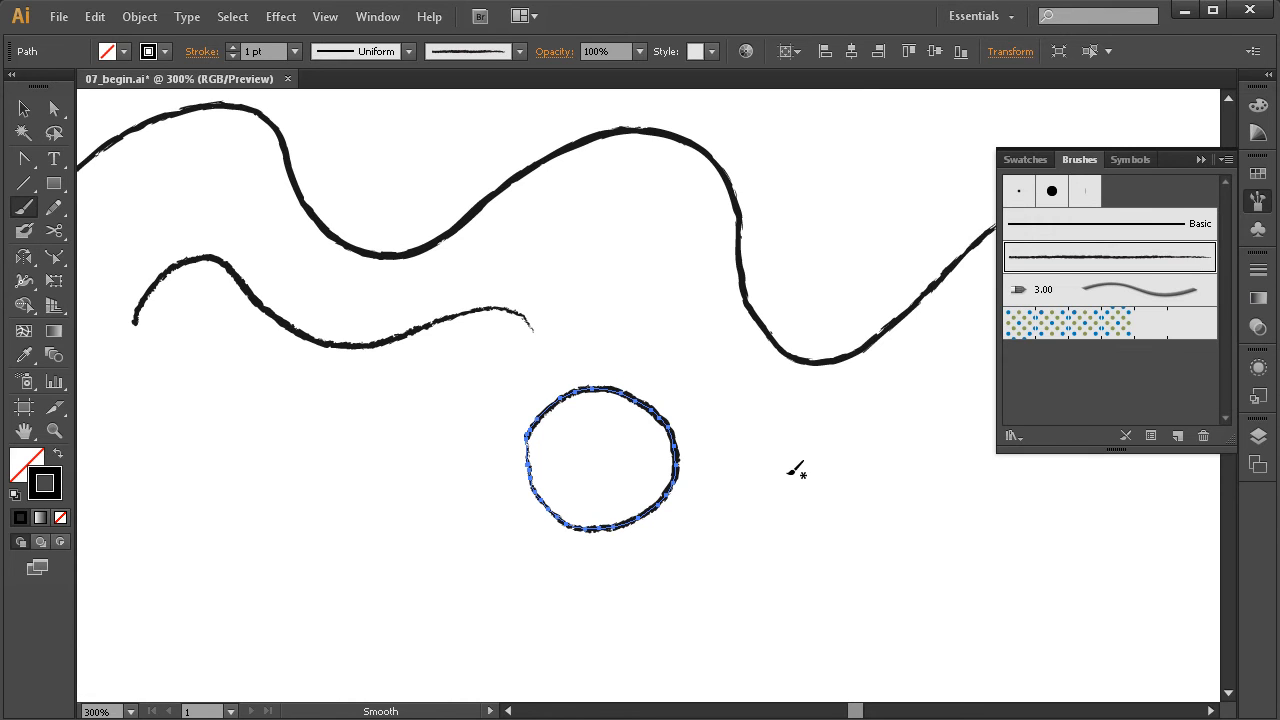
left_click(1012, 438)
mouse_move(1075, 483)
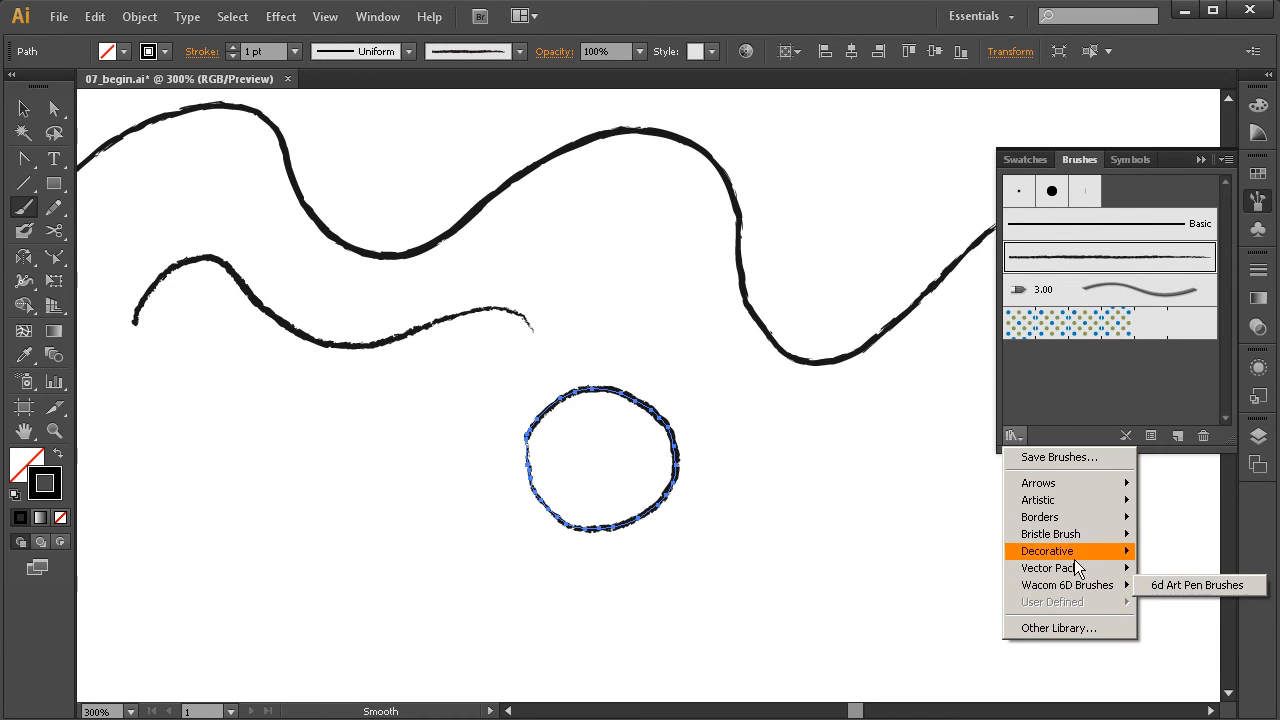
mouse_move(1078, 542)
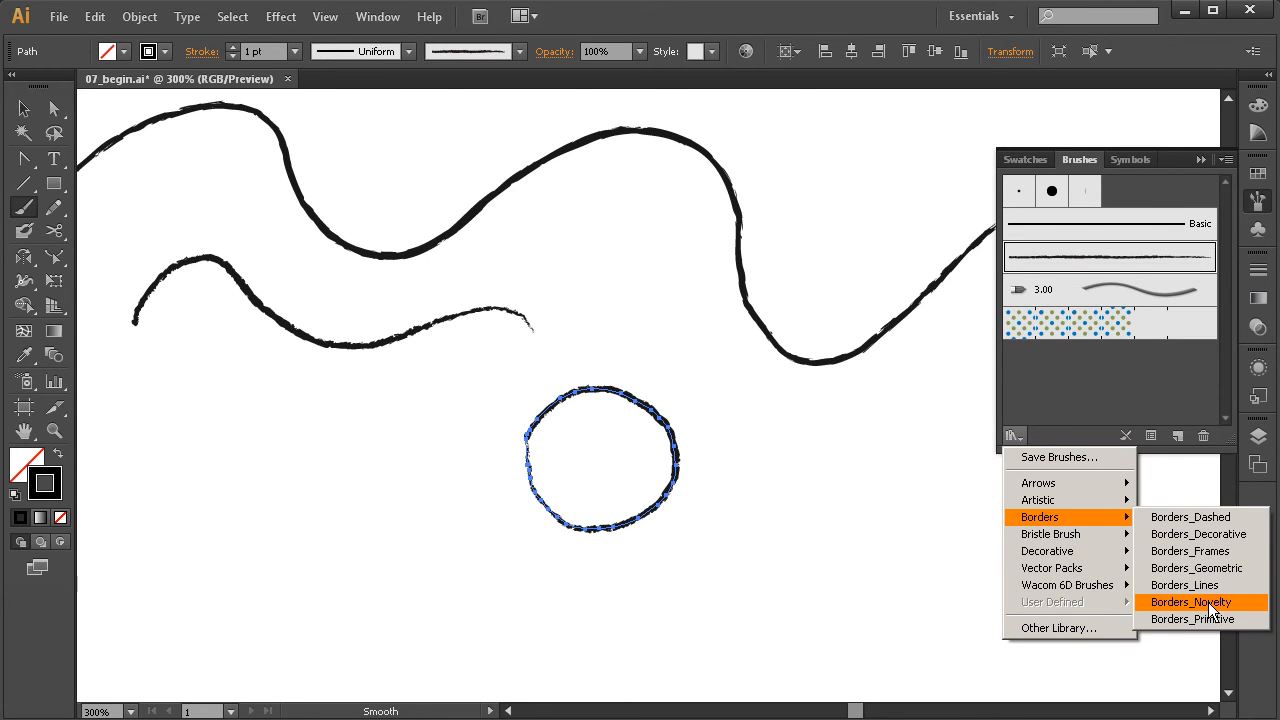
left_click(1212, 606)
mouse_move(465, 412)
left_mouse_down()
mouse_move(749, 340)
mouse_move(914, 194)
mouse_move(919, 164)
left_mouse_up()
left_click_drag(975, 292, 978, 506)
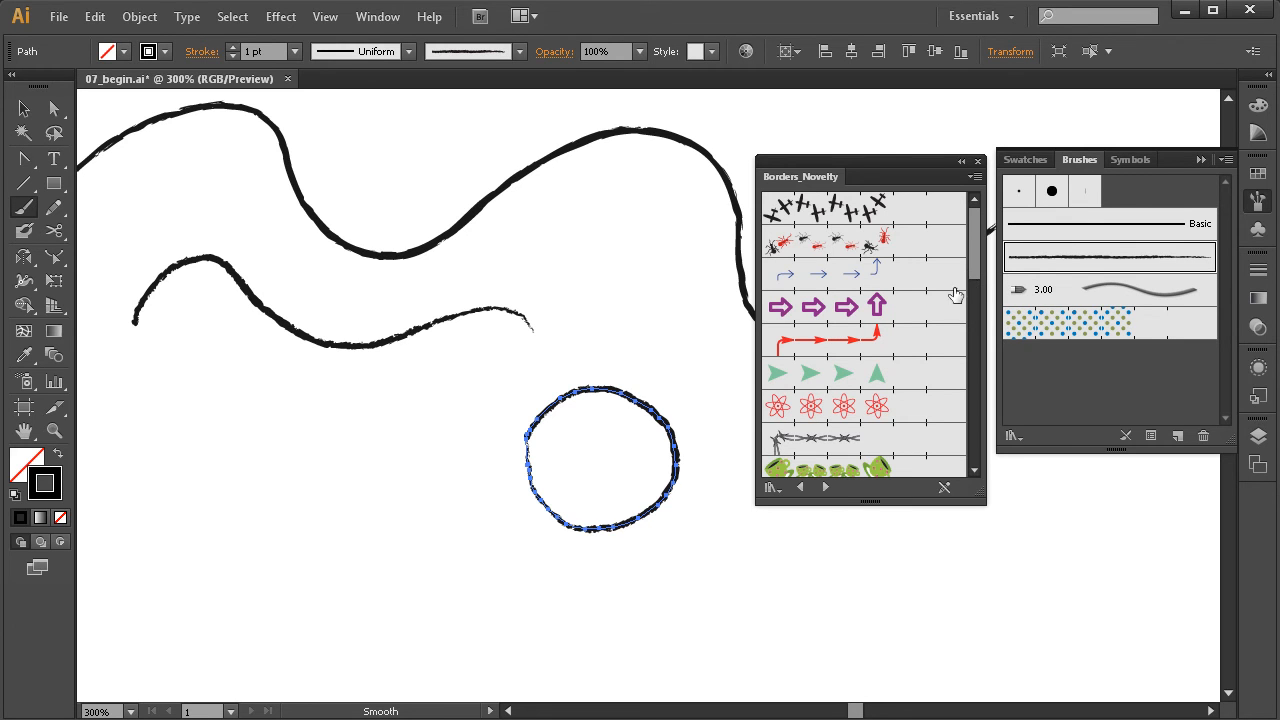
Apply the red arrow border brush to the circle, and replace it with the green teacup border brush.
left_click(880, 346)
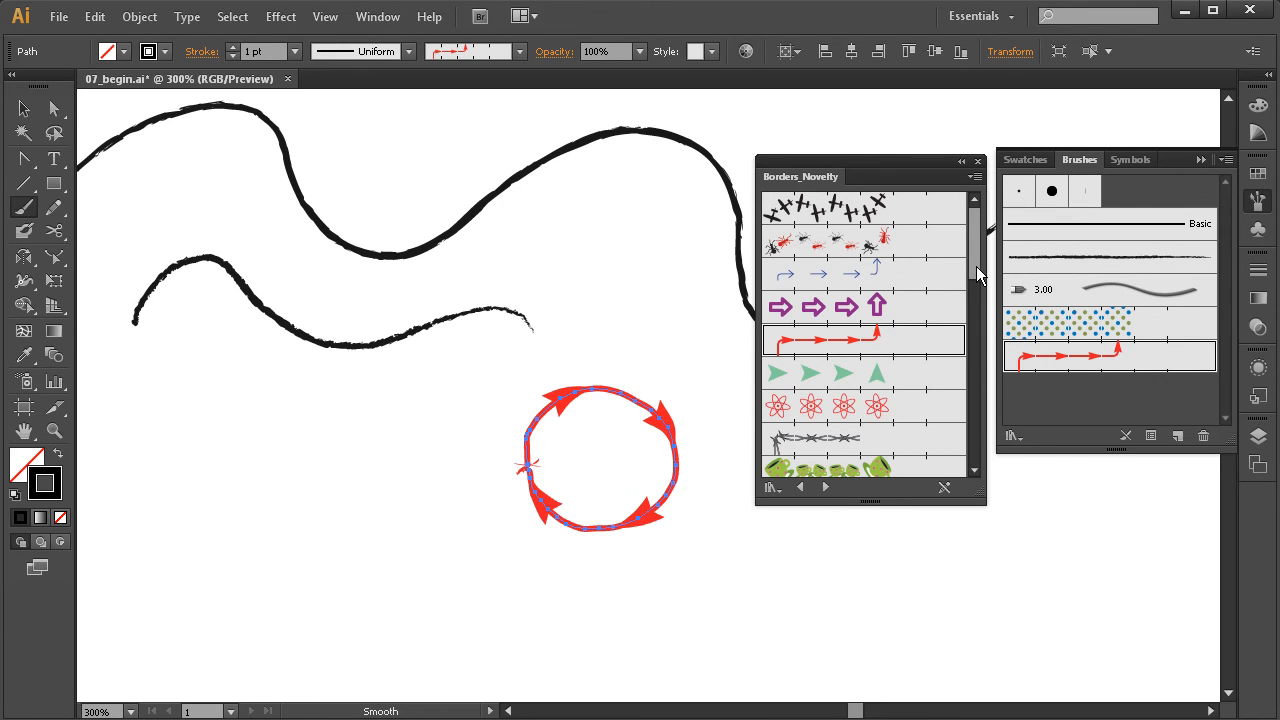
scroll(976, 266, "down", 4)
left_click(862, 344)
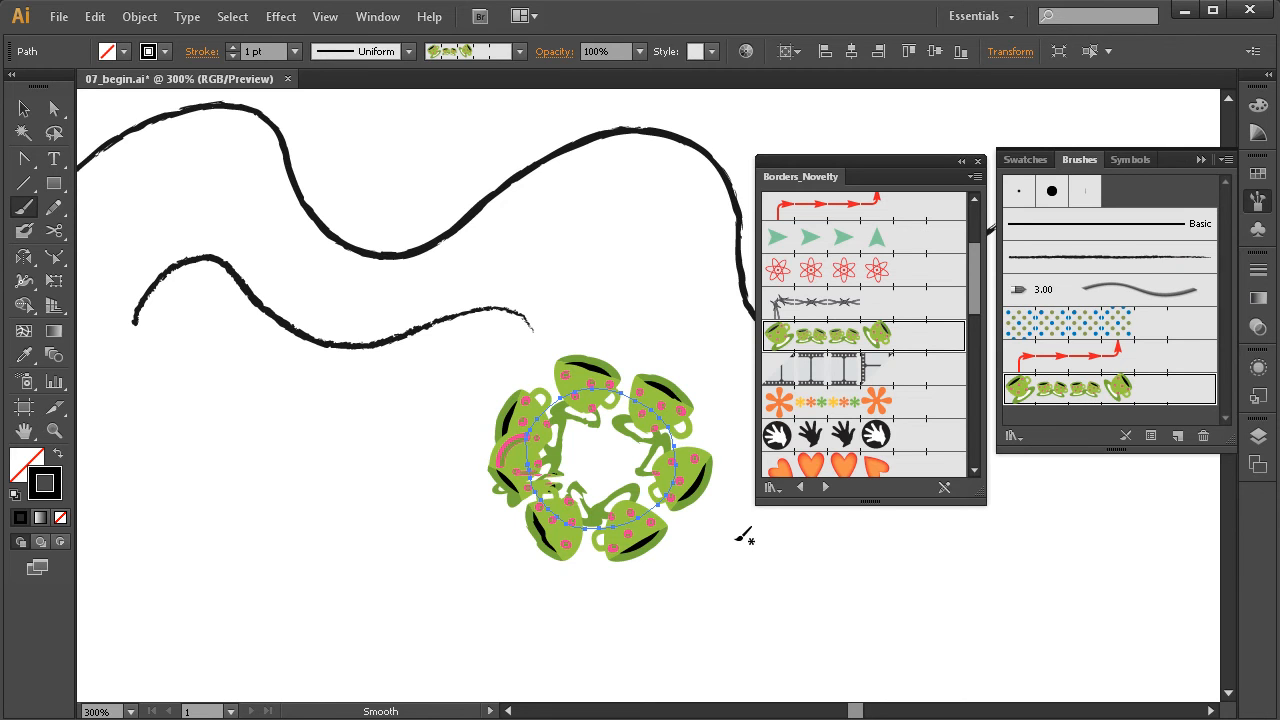
Switch to the Selection tool, close the Borders_Novelty library and collapse the brush list.
left_click(24, 108)
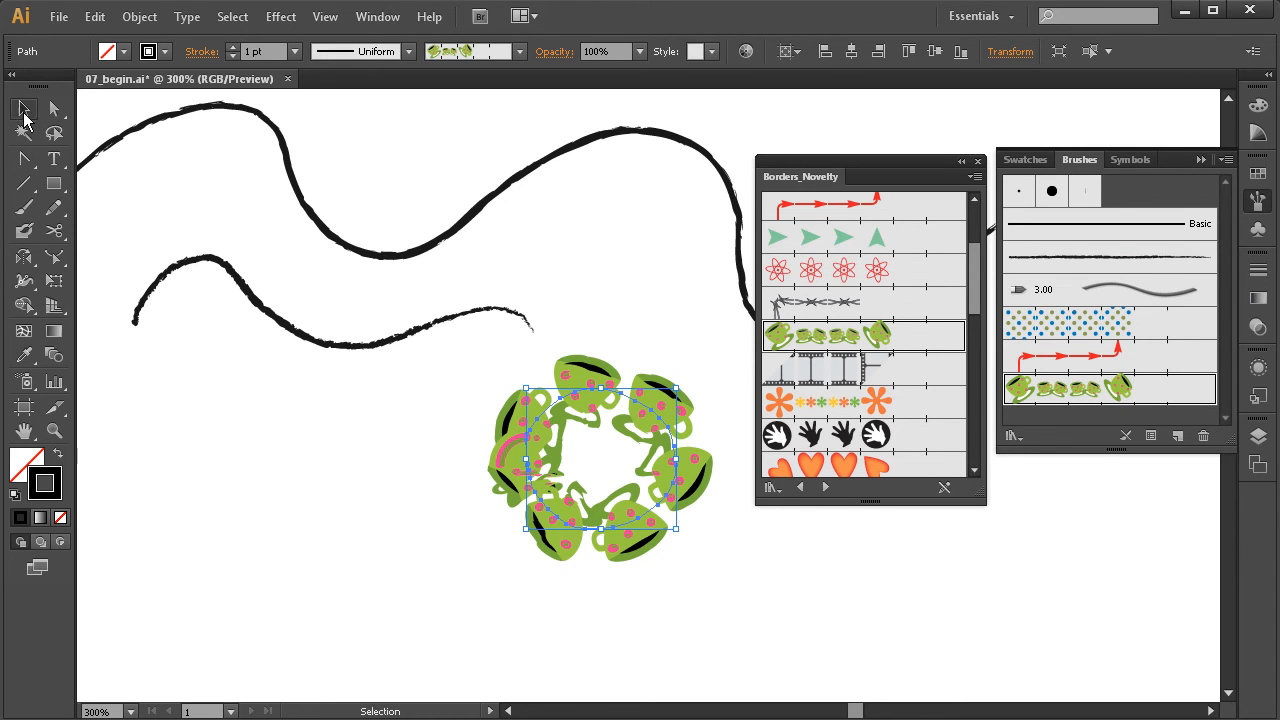
left_click(978, 161)
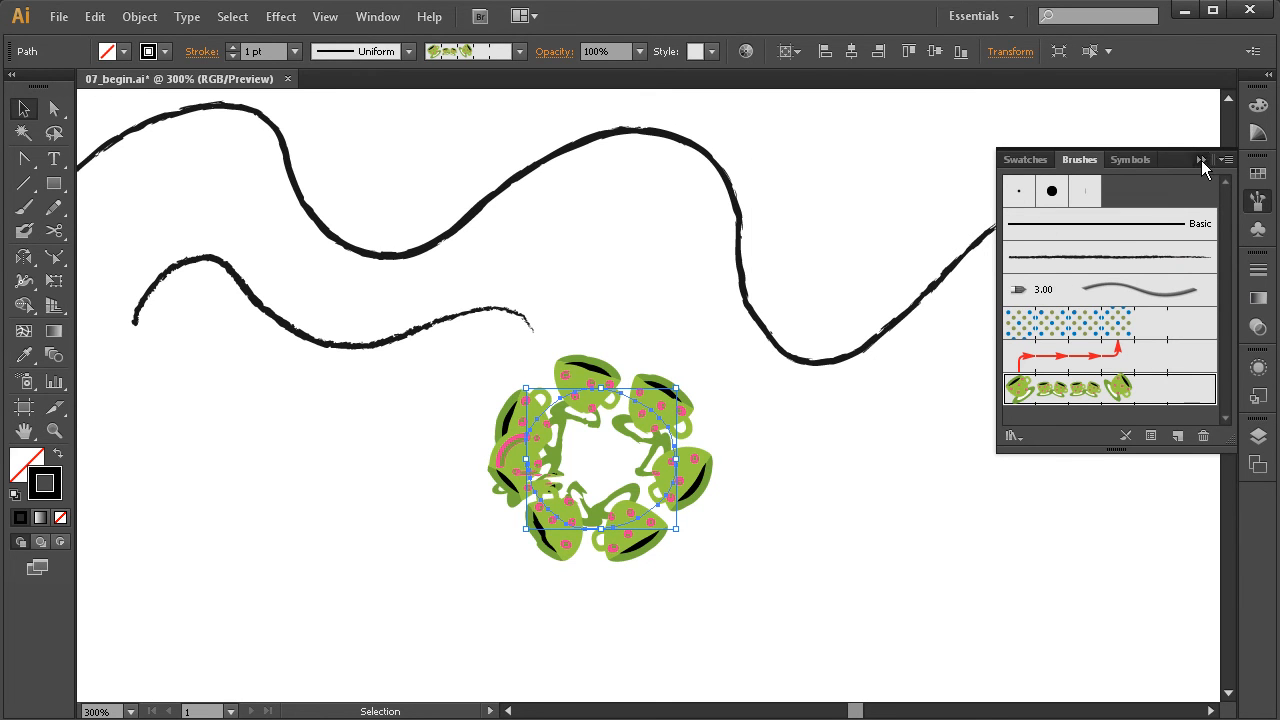
left_click(1201, 159)
Select both wavy strokes and the teacup circle together and delete them from the artboard.
left_click_drag(552, 453, 652, 466)
left_click(648, 464, "ctrl+alt")
left_click(648, 464, "ctrl+alt")
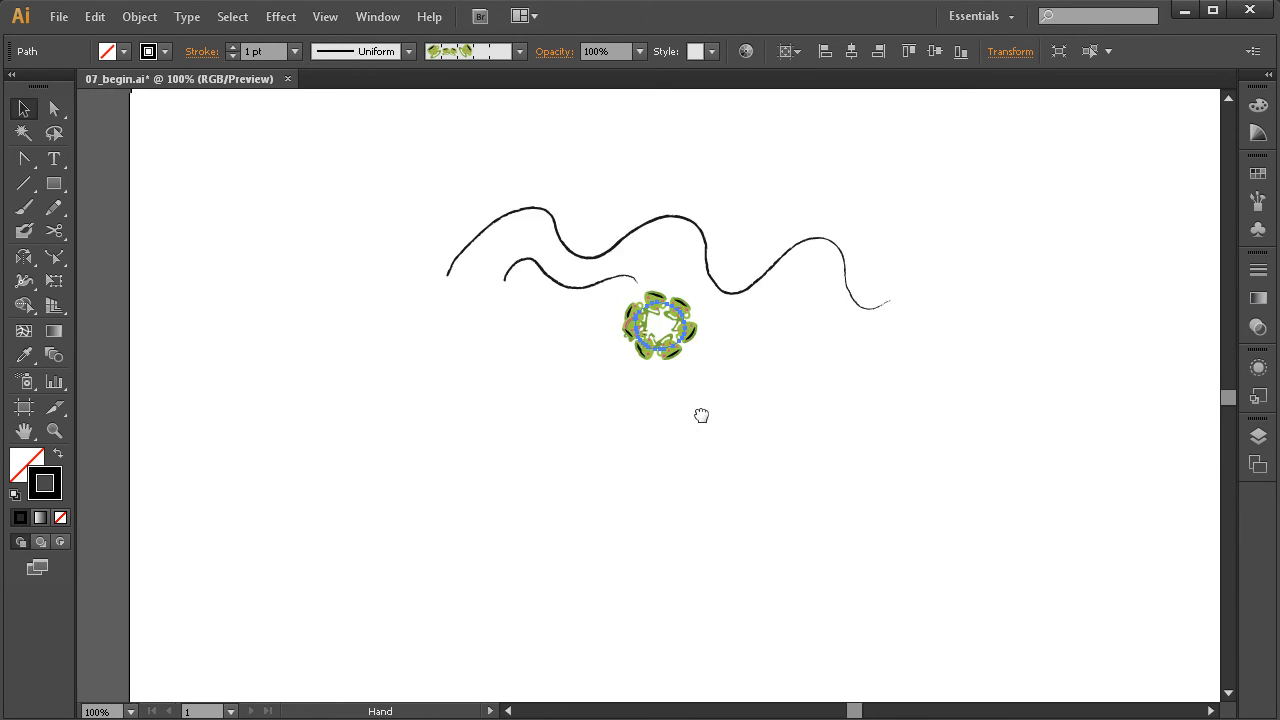
left_click_drag(941, 217, 384, 537)
key("Delete")
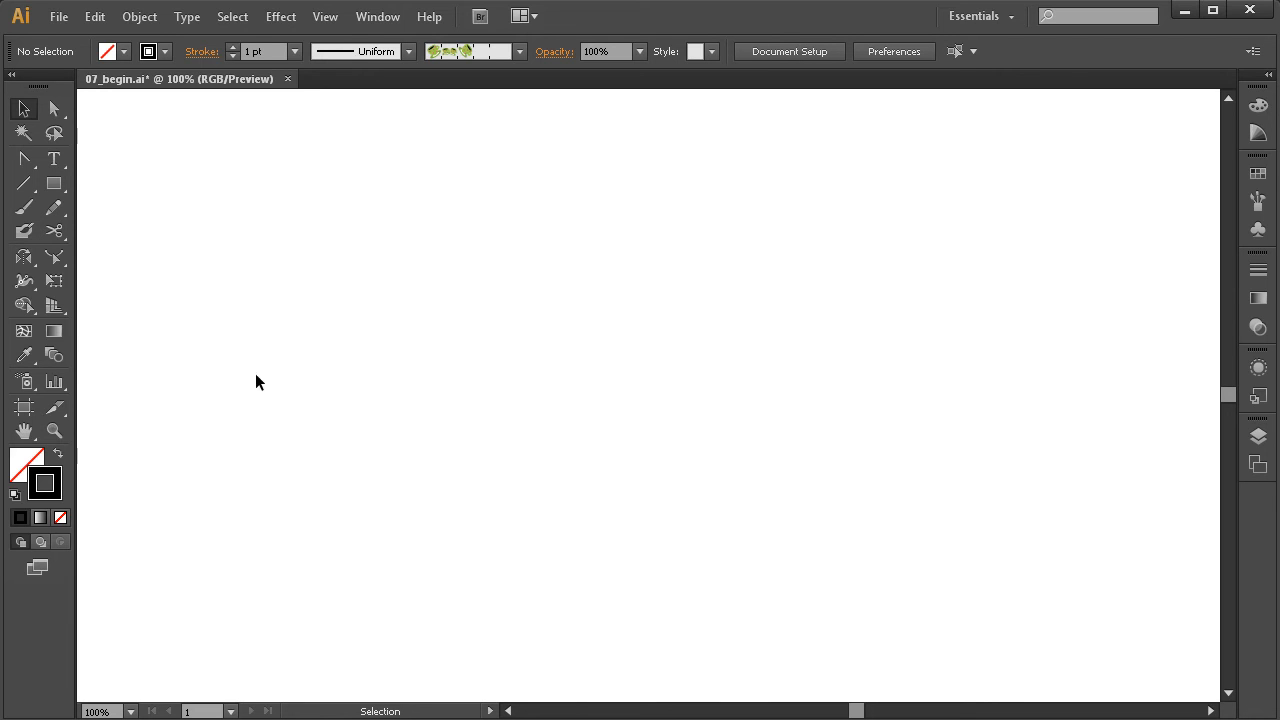
Draw a freeform wavy black stroke with the Blob Brush, joined to a large irregular closed outline with a small loop at its upper end.
left_click(25, 233)
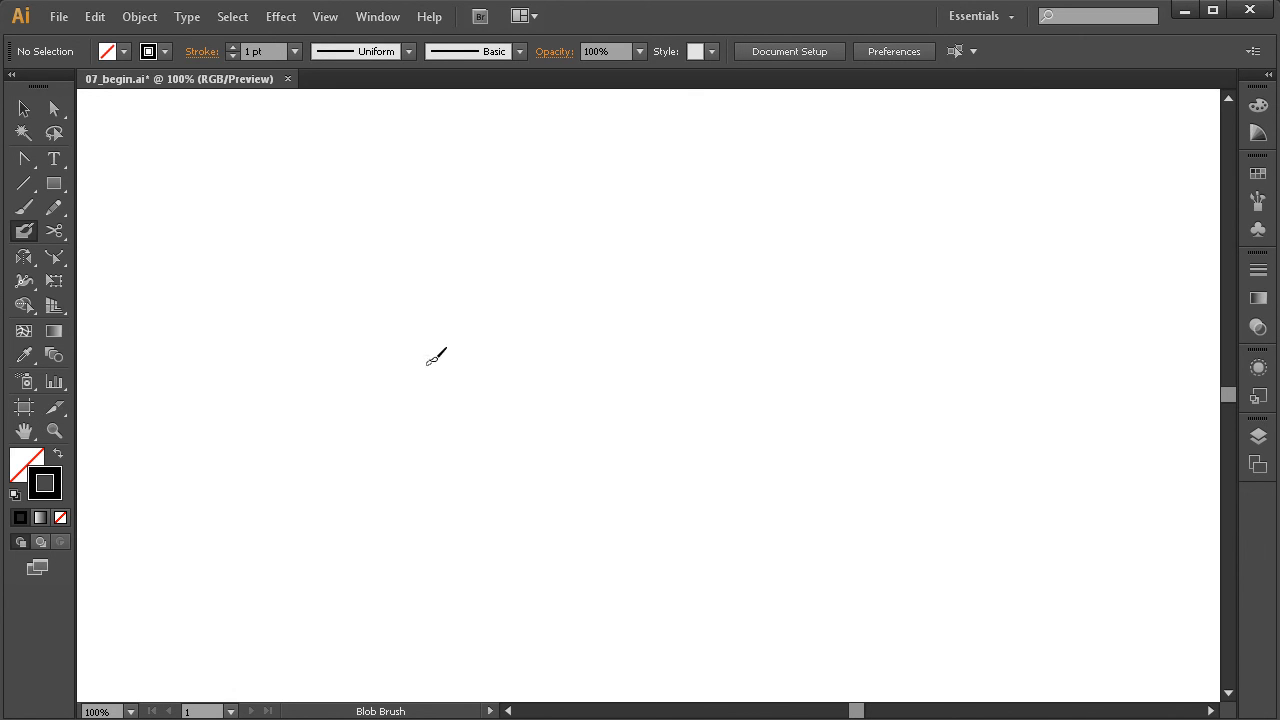
mouse_move(401, 292)
left_mouse_down()
mouse_move(434, 312)
mouse_move(444, 373)
mouse_move(506, 348)
mouse_move(482, 406)
mouse_move(550, 398)
mouse_move(558, 435)
mouse_move(683, 367)
mouse_move(541, 285)
mouse_move(515, 318)
mouse_move(531, 341)
mouse_move(500, 362)
left_mouse_up()
key("ctrl+space")
left_click_drag(797, 191, 394, 452)
left_click_drag(581, 500, 582, 493)
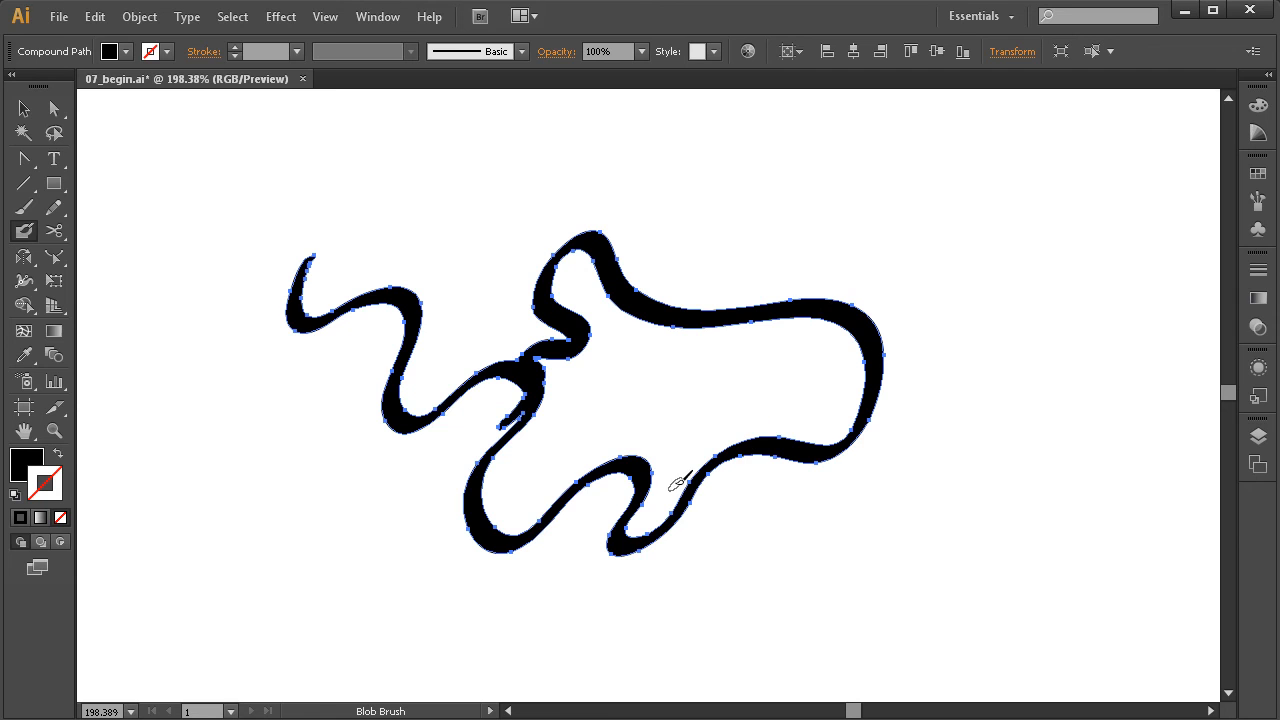
Fill the small upper loop, thicken the outline's upper and outer edges, and paint its interior solid black with Blob Brush strokes.
mouse_move(571, 263)
left_mouse_down()
mouse_move(562, 288)
mouse_move(588, 246)
mouse_move(582, 300)
mouse_move(598, 297)
mouse_move(585, 294)
mouse_move(603, 318)
left_mouse_up()
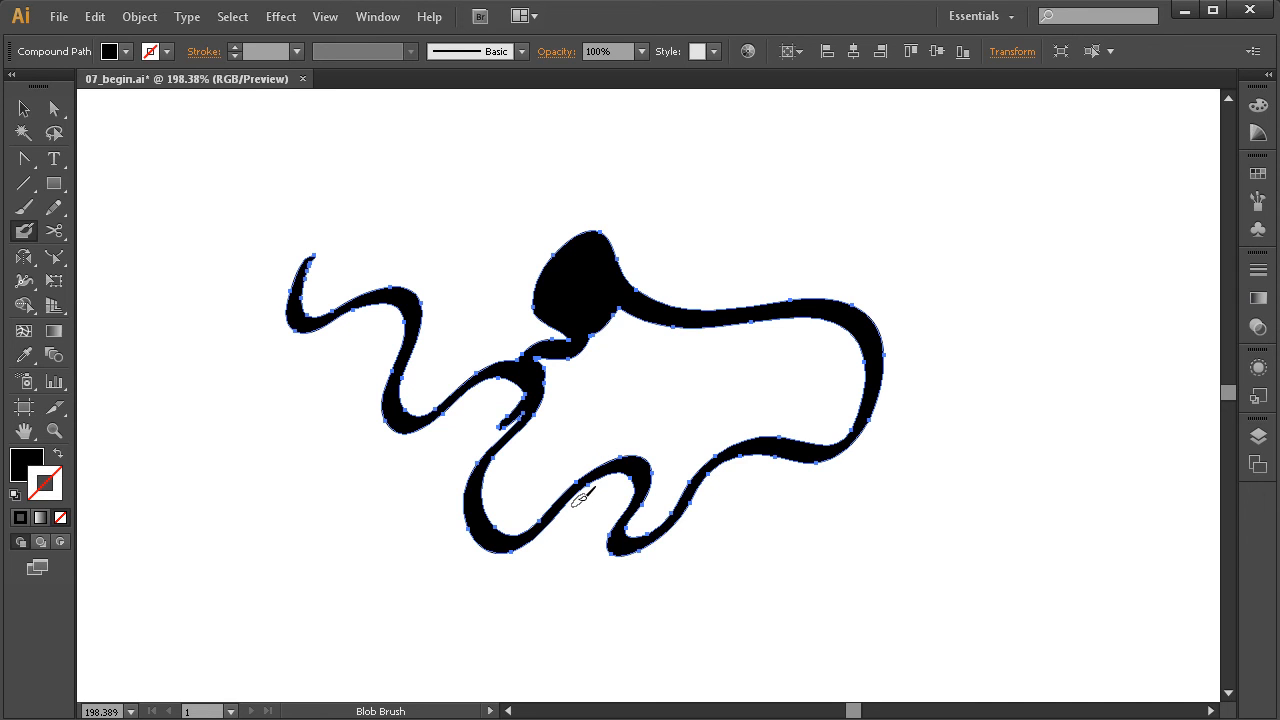
mouse_move(624, 302)
left_mouse_down()
mouse_move(669, 338)
mouse_move(689, 319)
mouse_move(751, 330)
mouse_move(769, 305)
mouse_move(749, 324)
mouse_move(704, 296)
mouse_move(689, 325)
mouse_move(640, 300)
left_mouse_up()
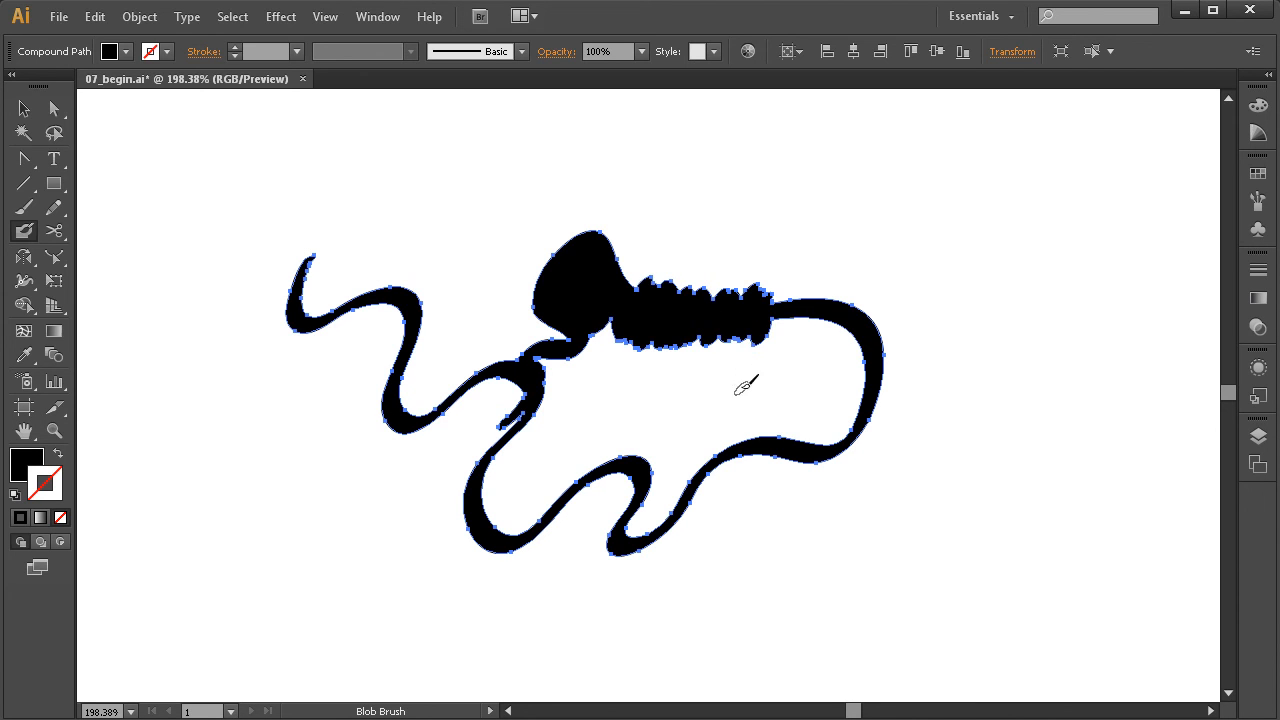
mouse_move(766, 318)
left_mouse_down()
mouse_move(830, 287)
mouse_move(829, 322)
mouse_move(858, 298)
mouse_move(847, 316)
mouse_move(840, 289)
mouse_move(644, 293)
mouse_move(747, 302)
mouse_move(629, 272)
mouse_move(837, 286)
mouse_move(869, 298)
mouse_move(883, 352)
mouse_move(801, 287)
mouse_move(709, 281)
mouse_move(608, 243)
mouse_move(673, 284)
mouse_move(690, 281)
mouse_move(612, 242)
mouse_move(585, 258)
left_mouse_up()
mouse_move(866, 312)
left_mouse_down()
mouse_move(884, 369)
mouse_move(820, 476)
left_mouse_up()
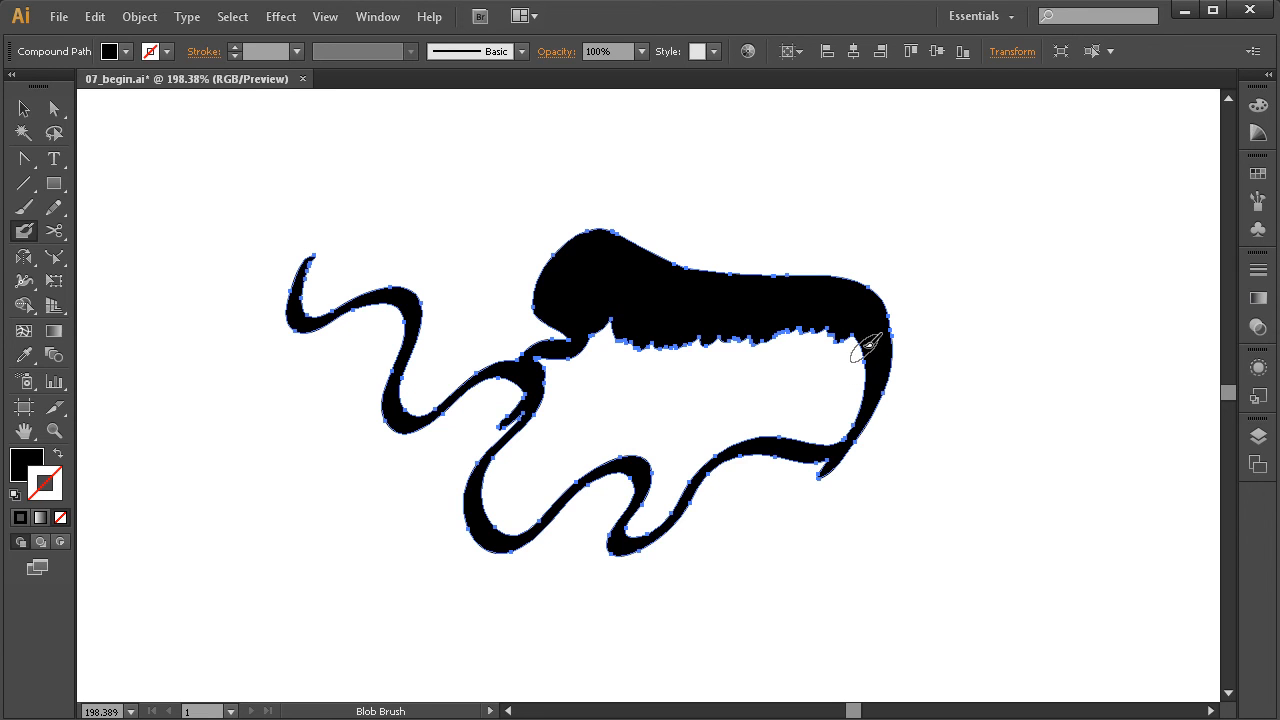
mouse_move(812, 312)
left_mouse_down()
mouse_move(810, 465)
mouse_move(783, 463)
mouse_move(726, 329)
mouse_move(660, 405)
mouse_move(600, 345)
mouse_move(555, 360)
mouse_move(520, 440)
mouse_move(593, 417)
mouse_move(545, 482)
mouse_move(608, 434)
mouse_move(670, 455)
mouse_move(662, 495)
mouse_move(700, 468)
mouse_move(850, 425)
mouse_move(783, 462)
mouse_move(797, 286)
mouse_move(740, 285)
left_mouse_up()
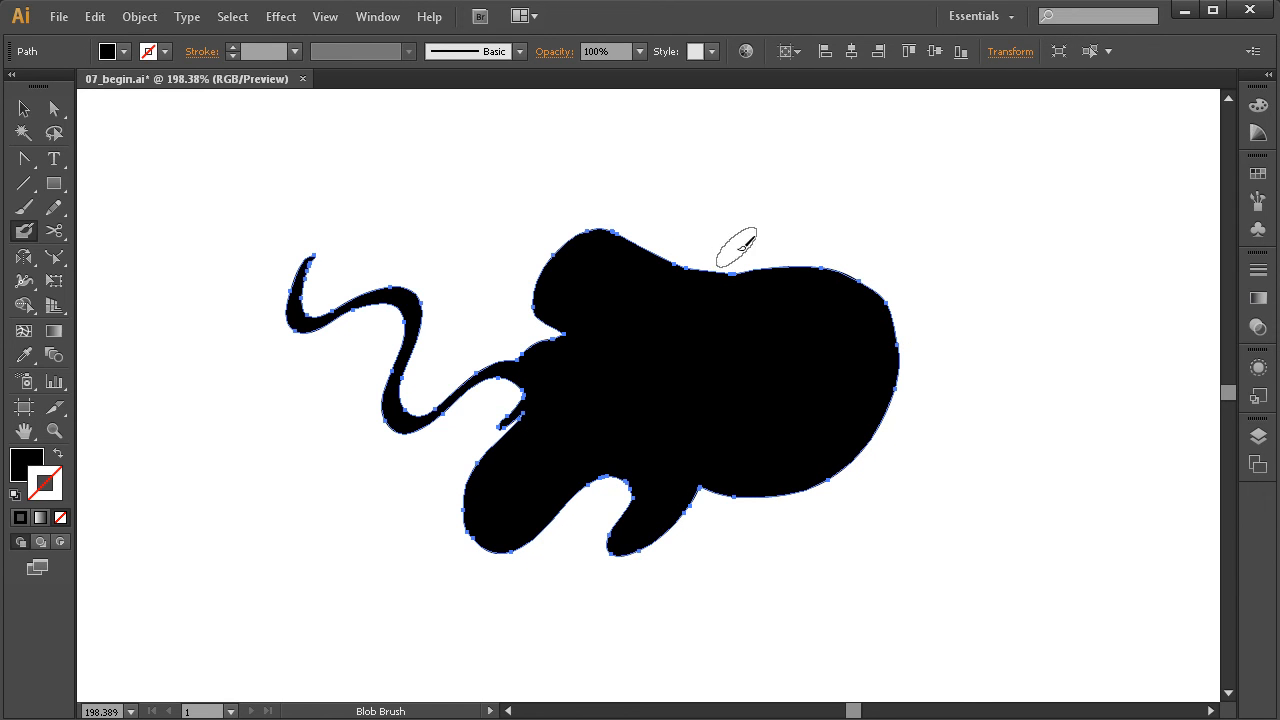
key("space")
left_click_drag(712, 464, 763, 484)
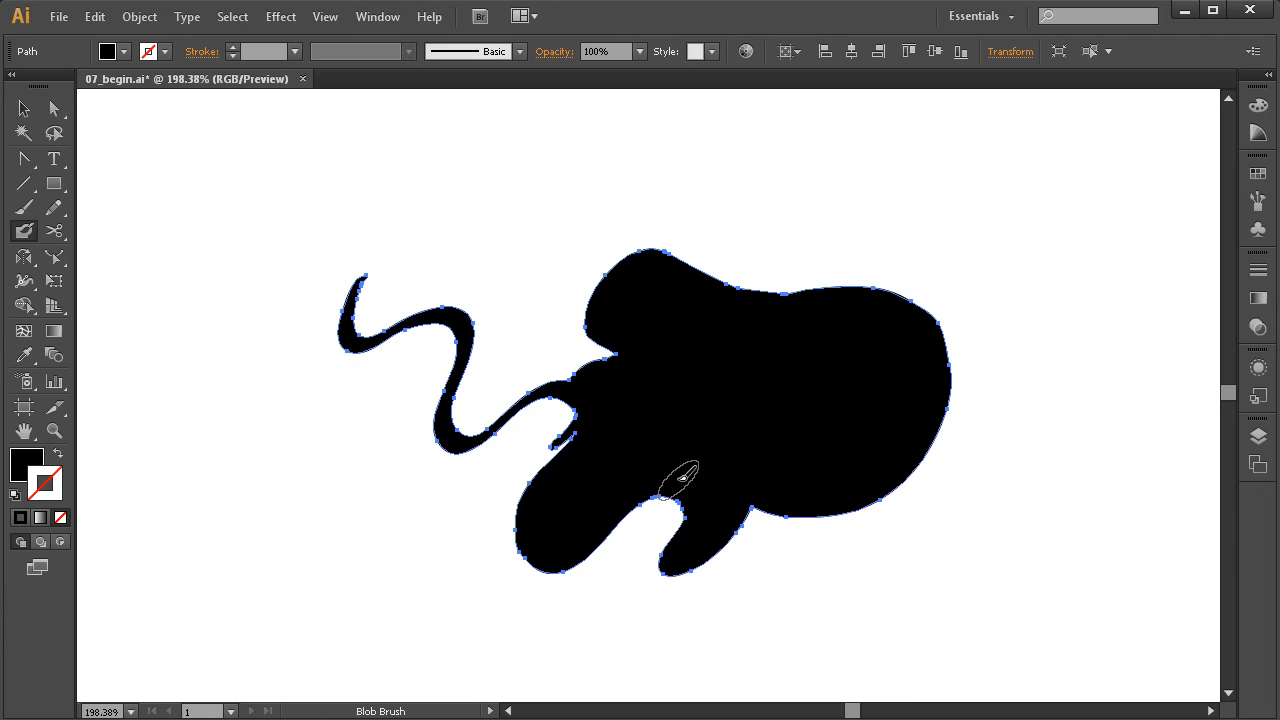